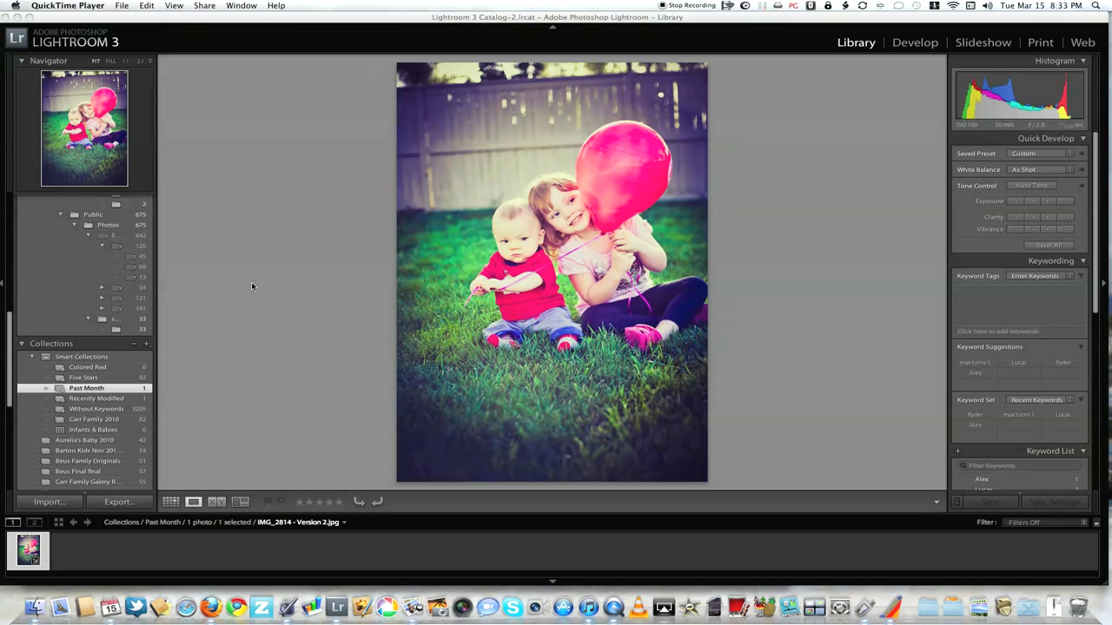
# Step: Import only IMG_2113-U.jpg from the Personal Pic fixes folder into the catalog
pyautogui.click(49, 502)
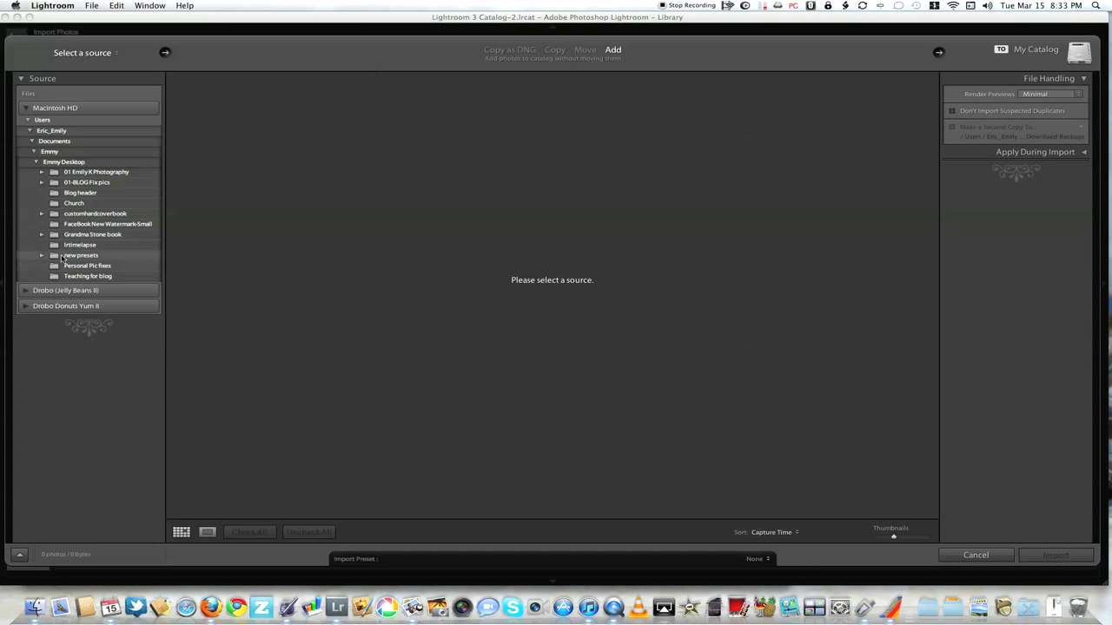
pyautogui.click(58, 267)
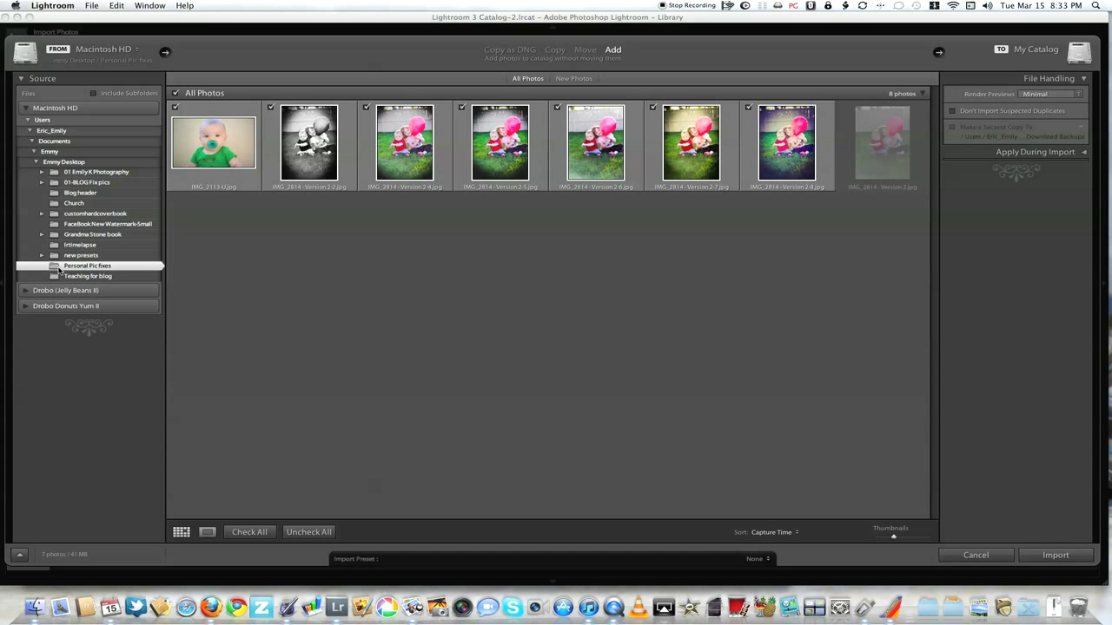
pyautogui.click(176, 107)
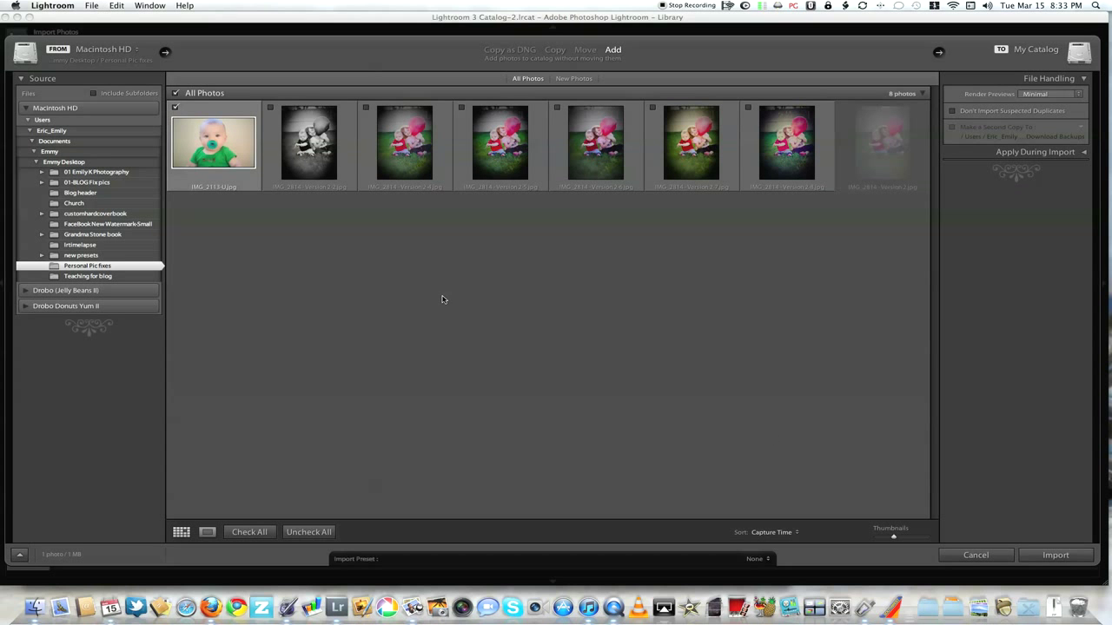
pyautogui.click(1065, 561)
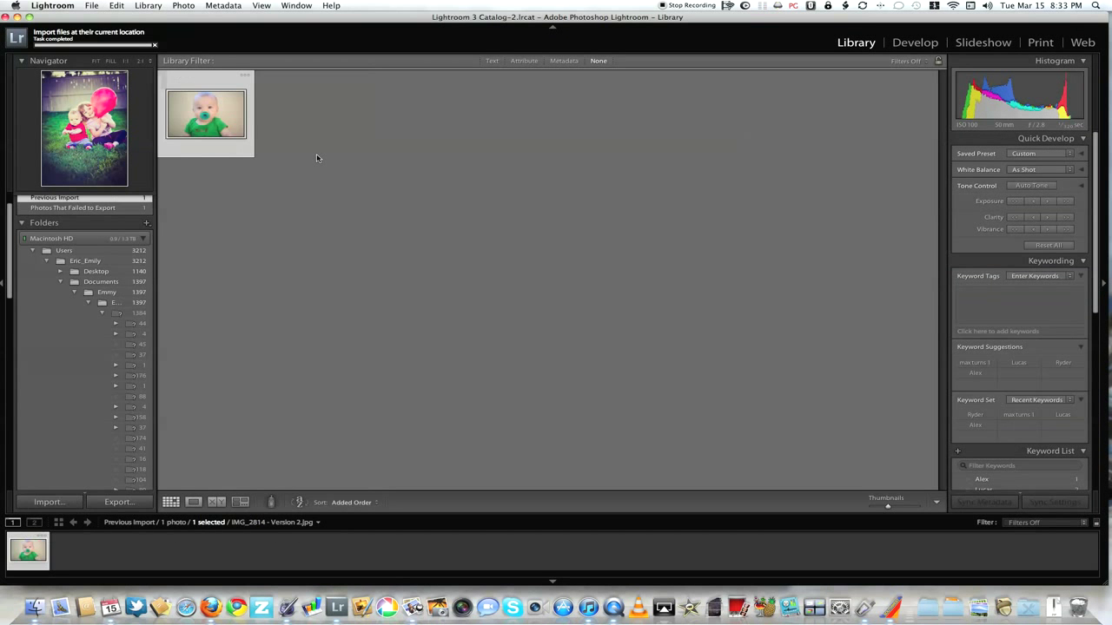
# Step: View the imported baby photo full-size, then move it into the Develop module
pyautogui.doubleClick(219, 150)
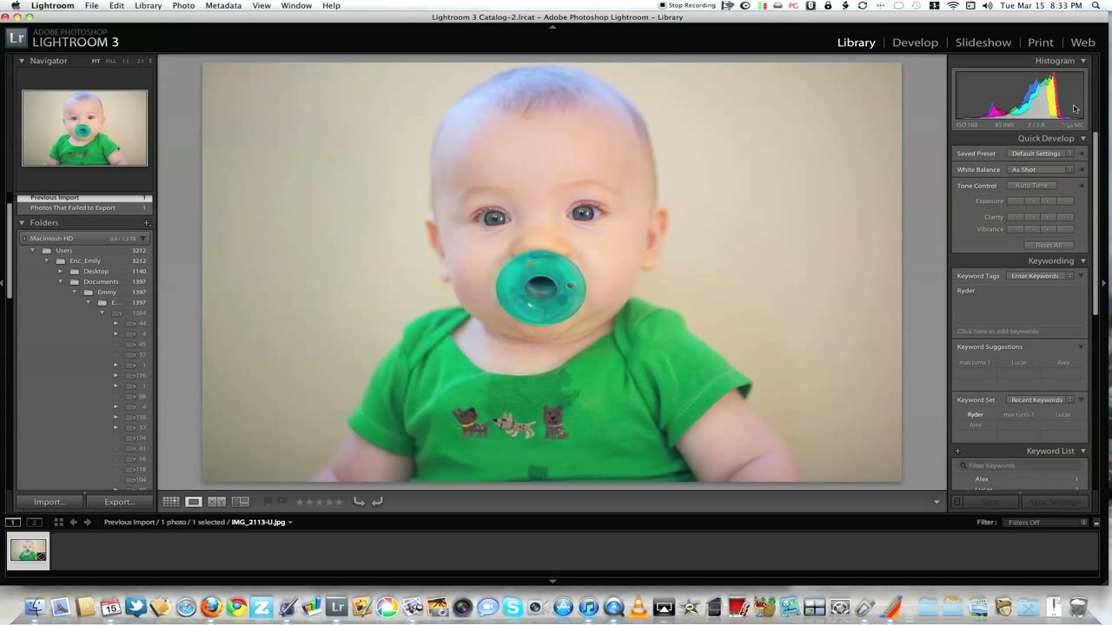
pyautogui.scroll(-1, 1042, 261)
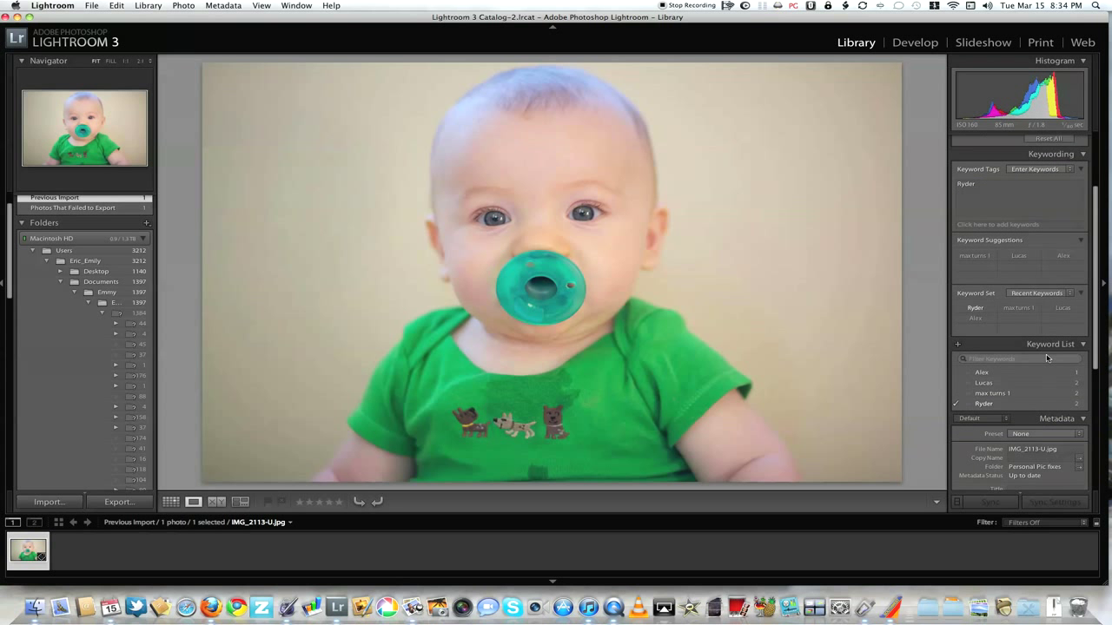
pyautogui.scroll(1, 1047, 348)
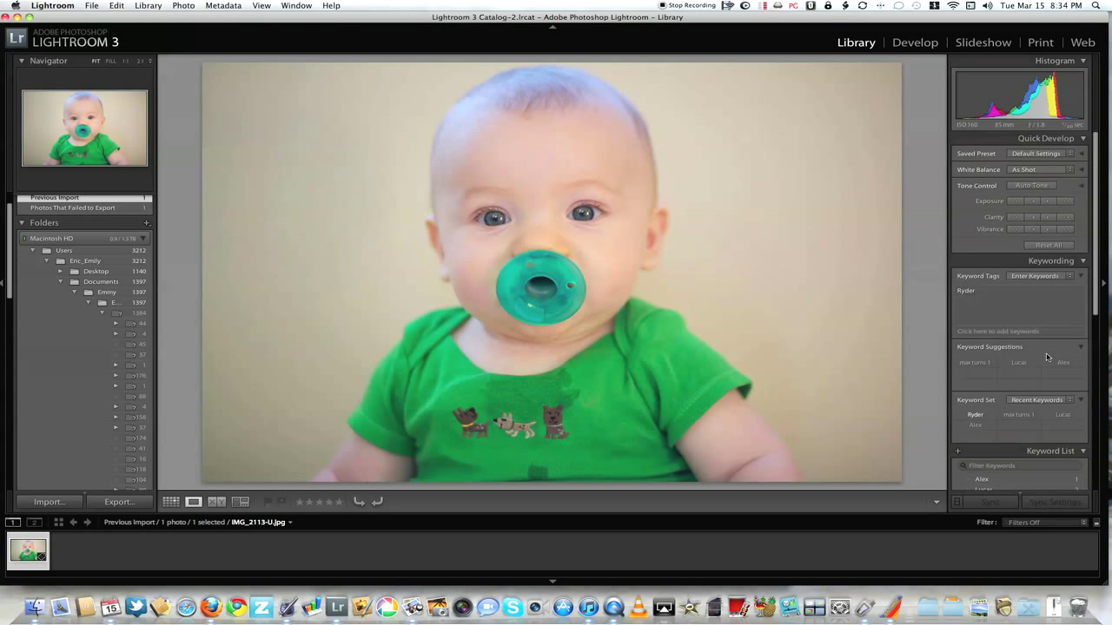
pyautogui.click(908, 43)
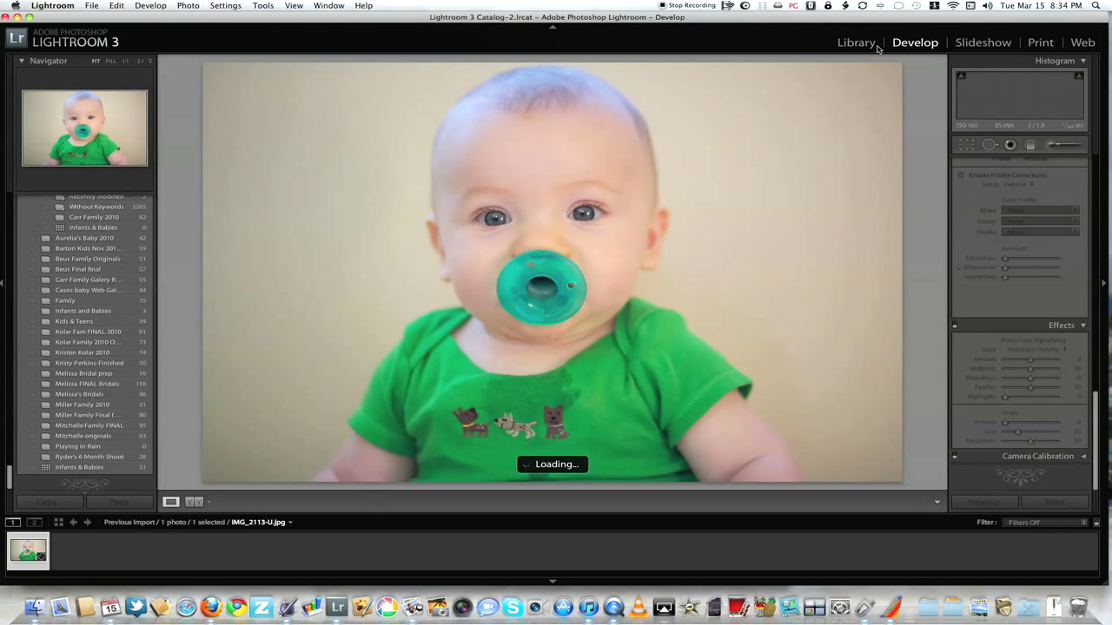
# Step: Scroll the Develop panels back to the Basic settings and select the Adjustment Brush
pyautogui.scroll(2, 102, 280)
pyautogui.scroll(10, 104, 276)
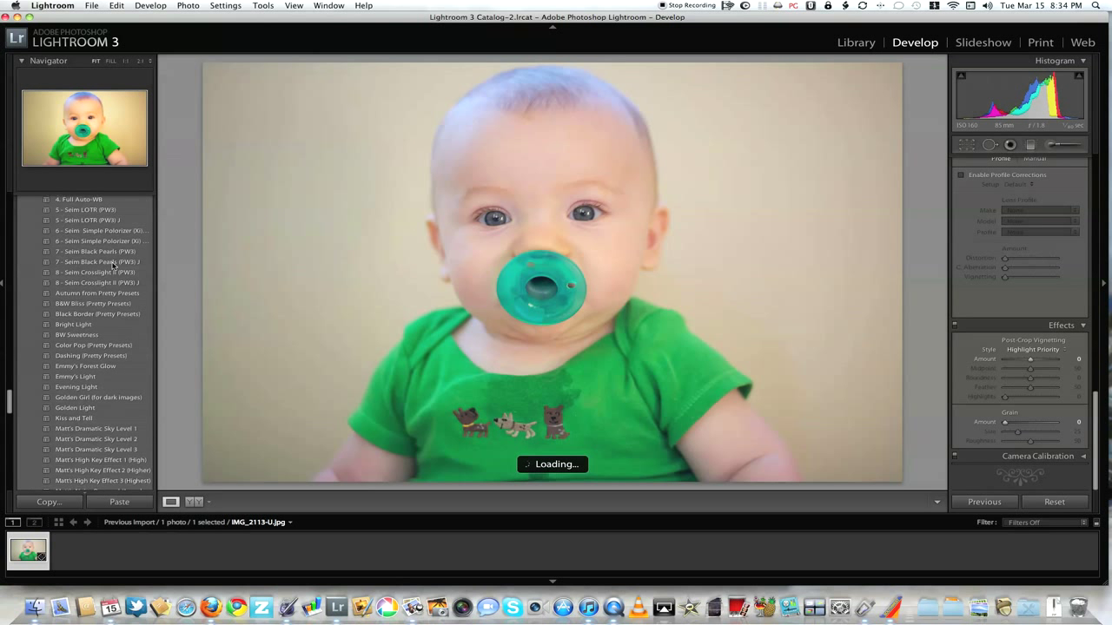
pyautogui.scroll(-5, 113, 265)
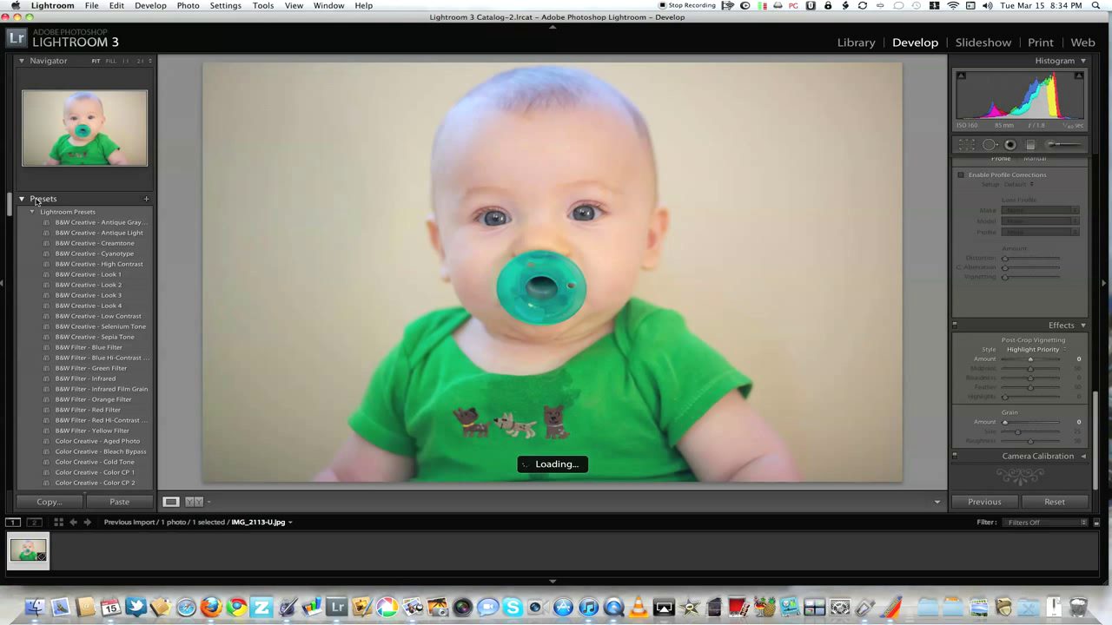
pyautogui.scroll(-4, 102, 251)
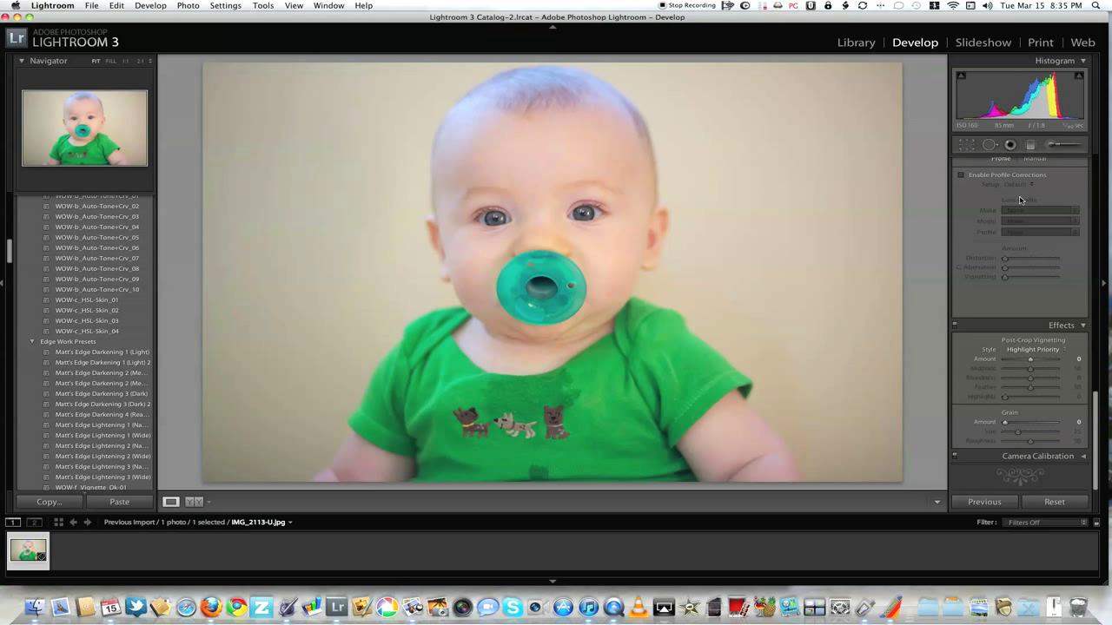
pyautogui.scroll(10, 1042, 175)
pyautogui.click(1051, 145)
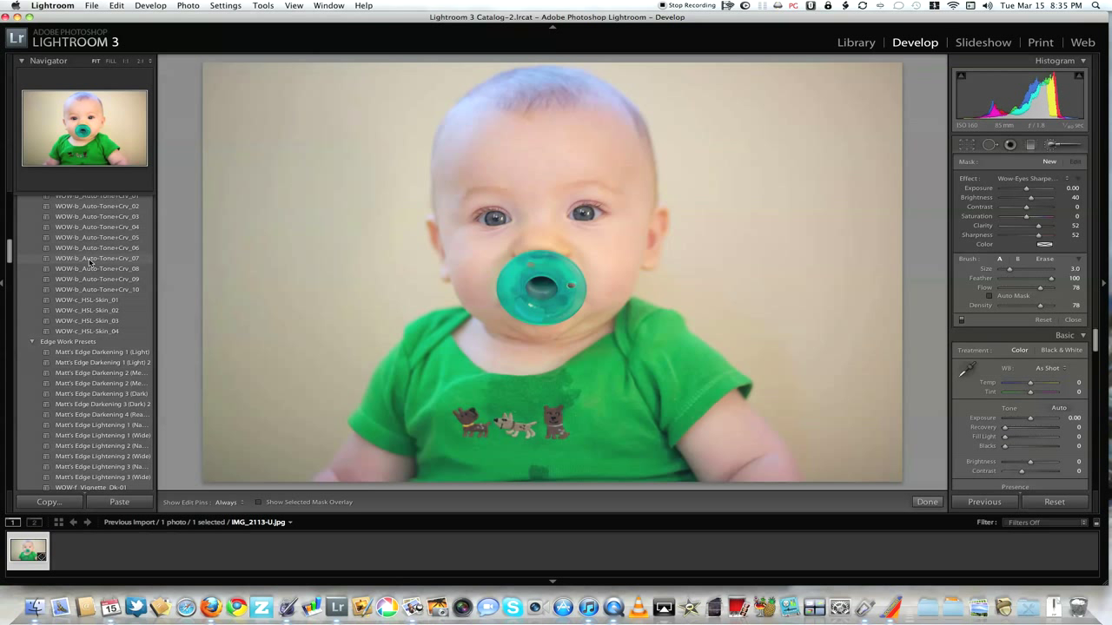
# Step: Apply onOne Auto White Balance (Temp -3, Tint +11) and Auto Brightness (+20) presets
pyautogui.scroll(-10, 79, 305)
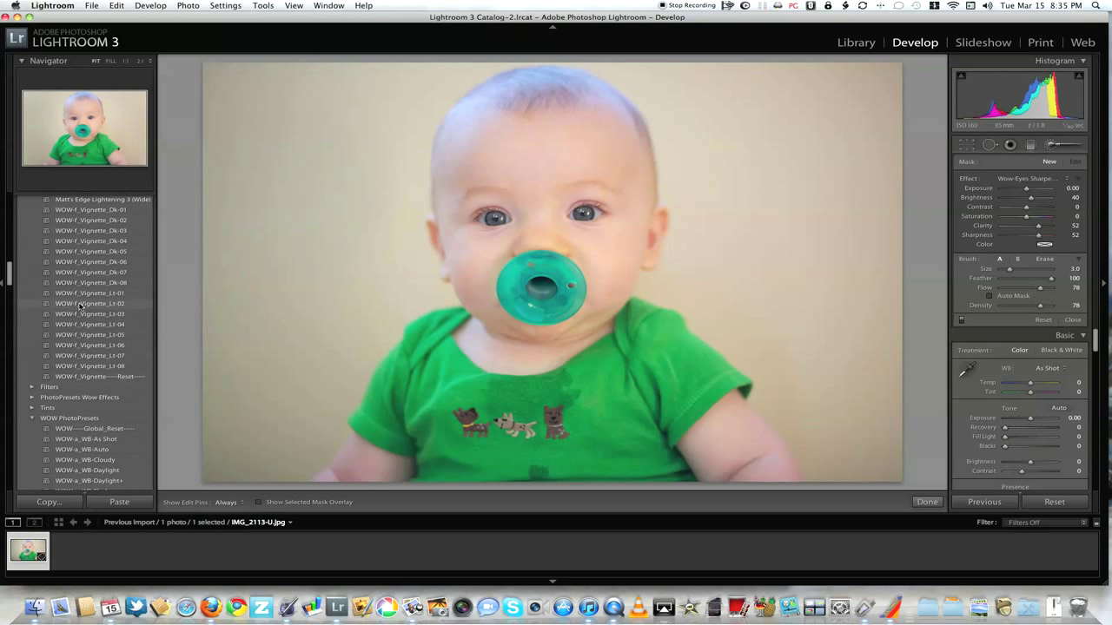
pyautogui.scroll(8, 79, 305)
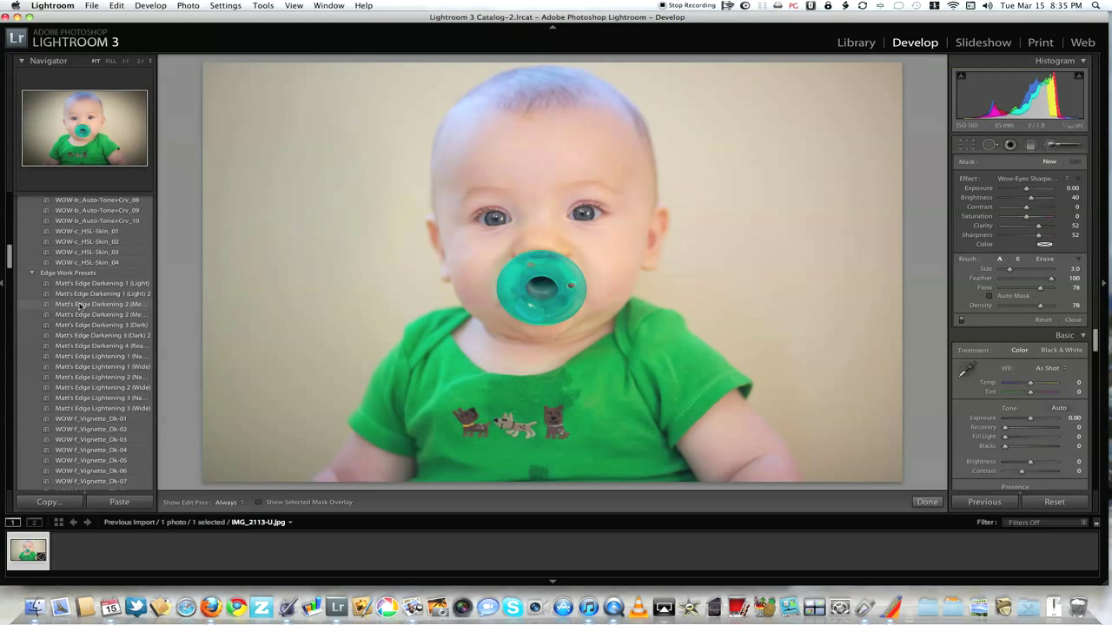
pyautogui.scroll(5, 79, 305)
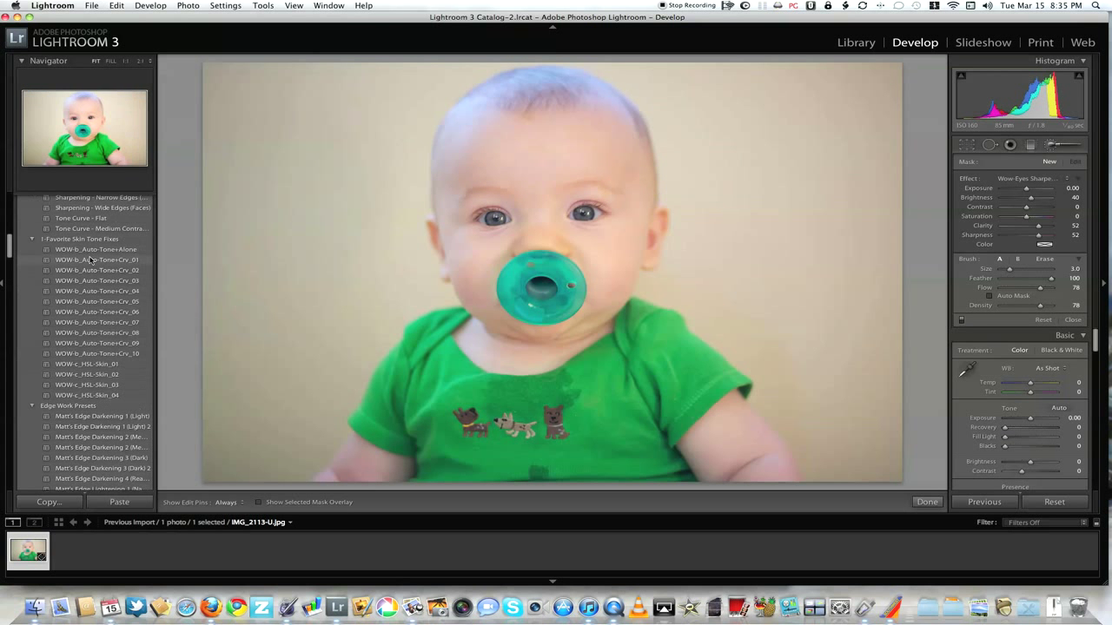
pyautogui.scroll(-2, 90, 259)
pyautogui.scroll(-15, 91, 259)
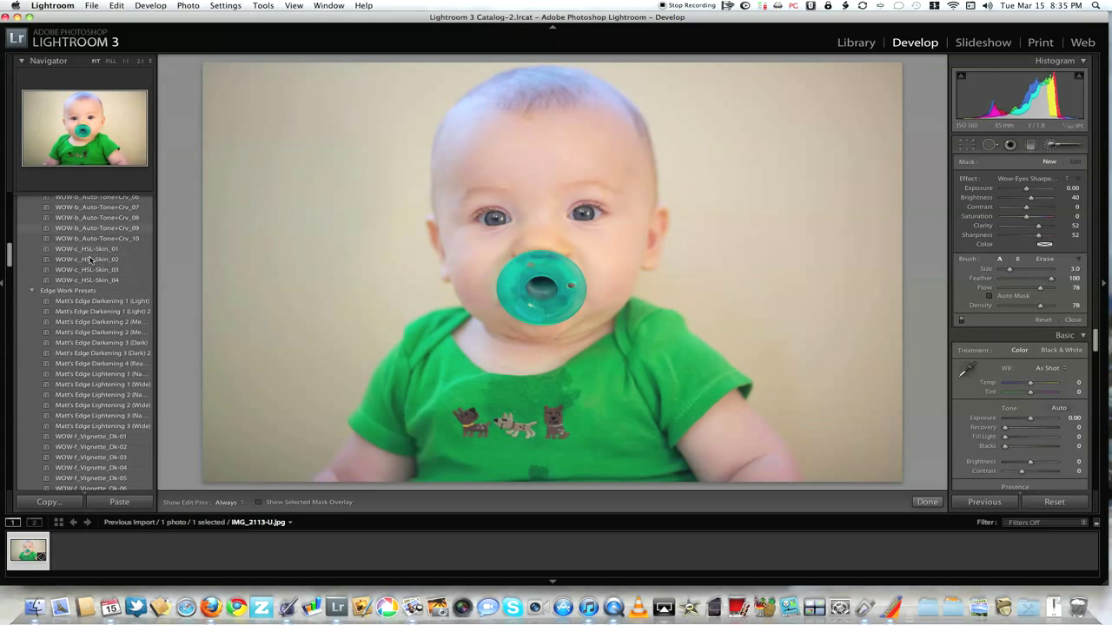
pyautogui.scroll(-8, 90, 259)
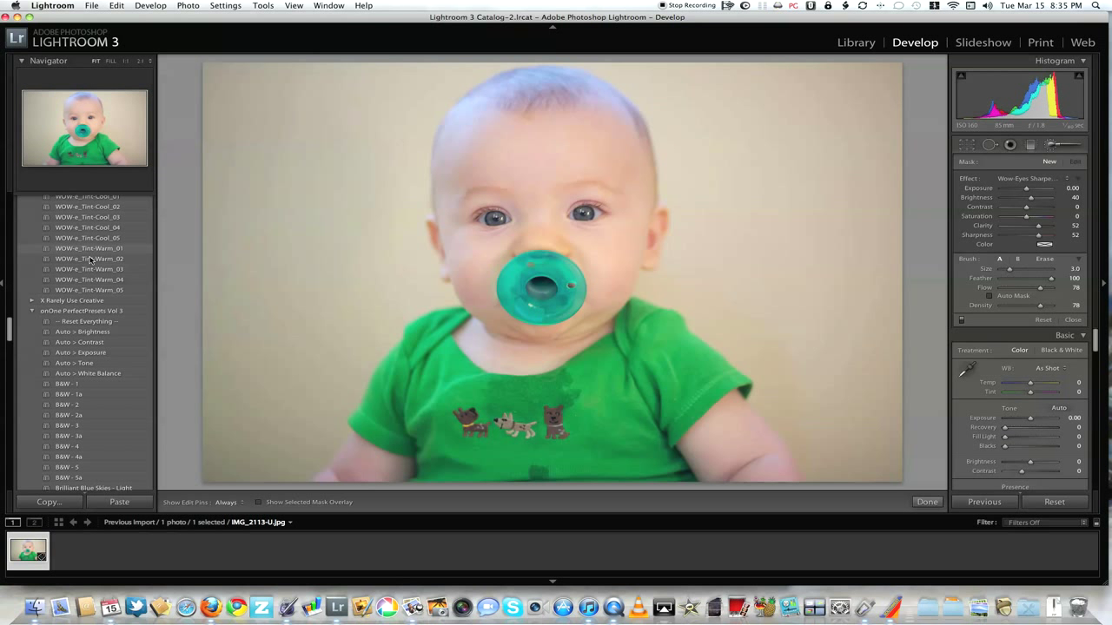
pyautogui.scroll(-2, 91, 259)
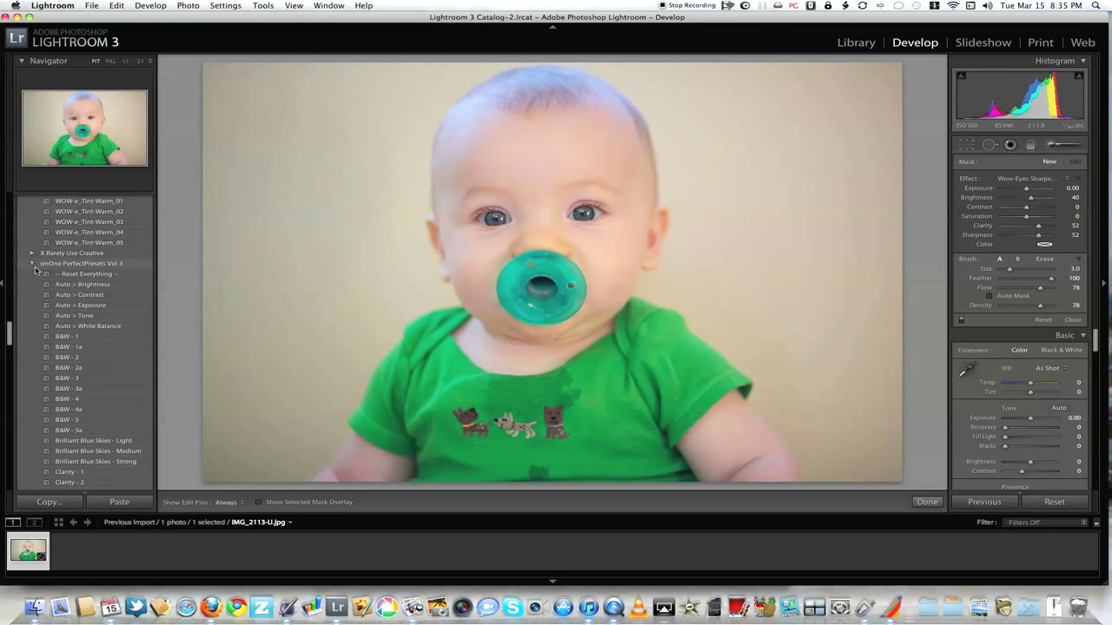
pyautogui.click(104, 326)
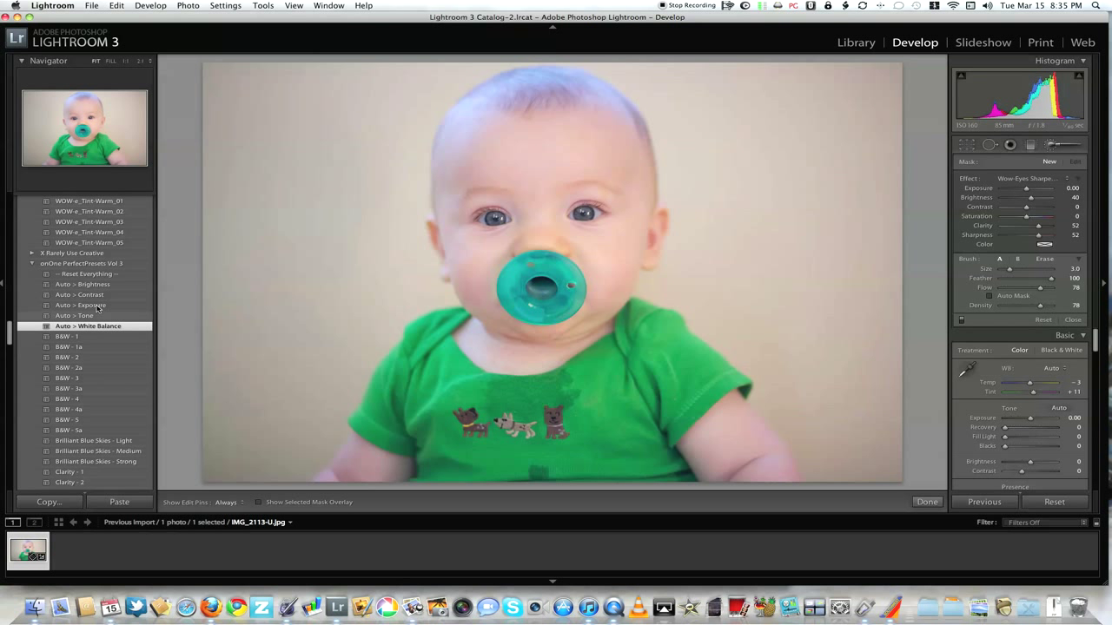
pyautogui.click(98, 285)
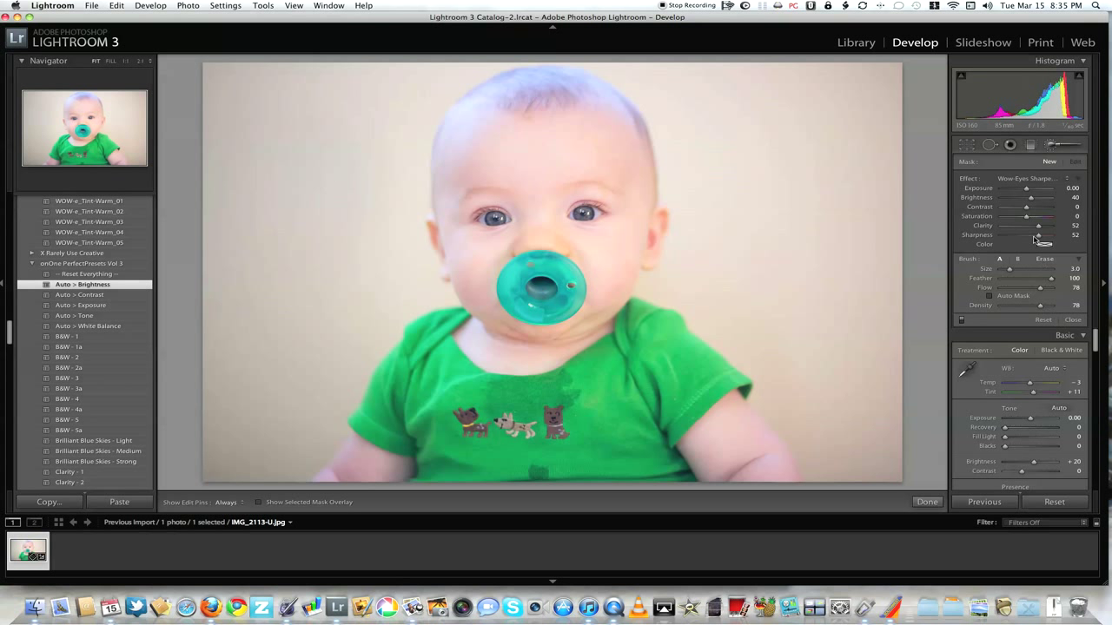
# Step: Load the Adjustment Brush with the Wow-Eyes Sharpen effect at size 1.9
pyautogui.click(1010, 145)
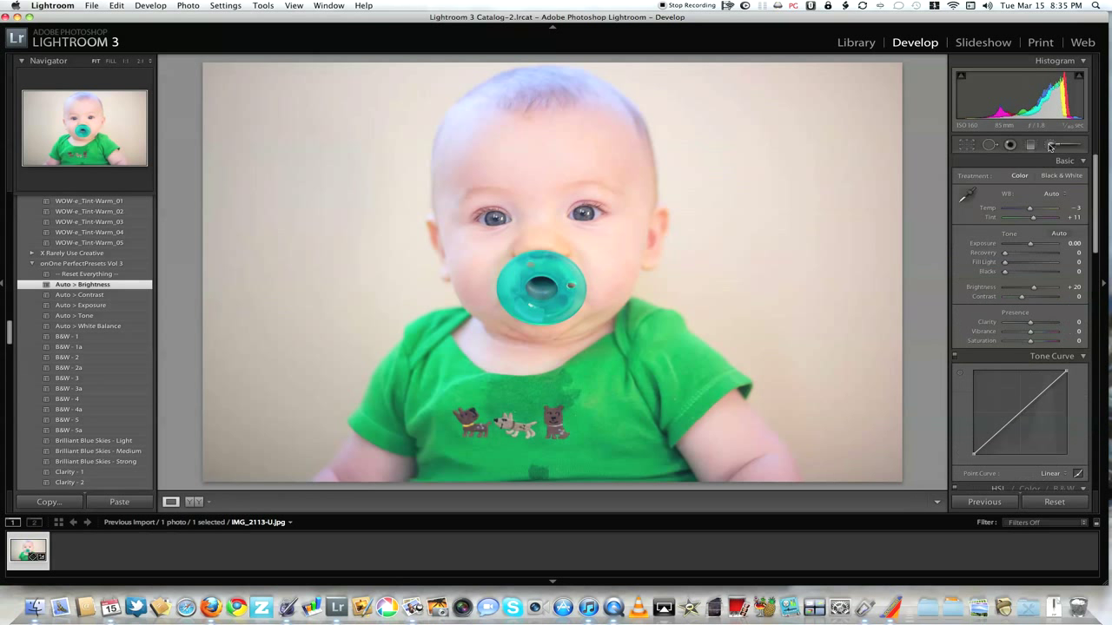
pyautogui.click(1030, 146)
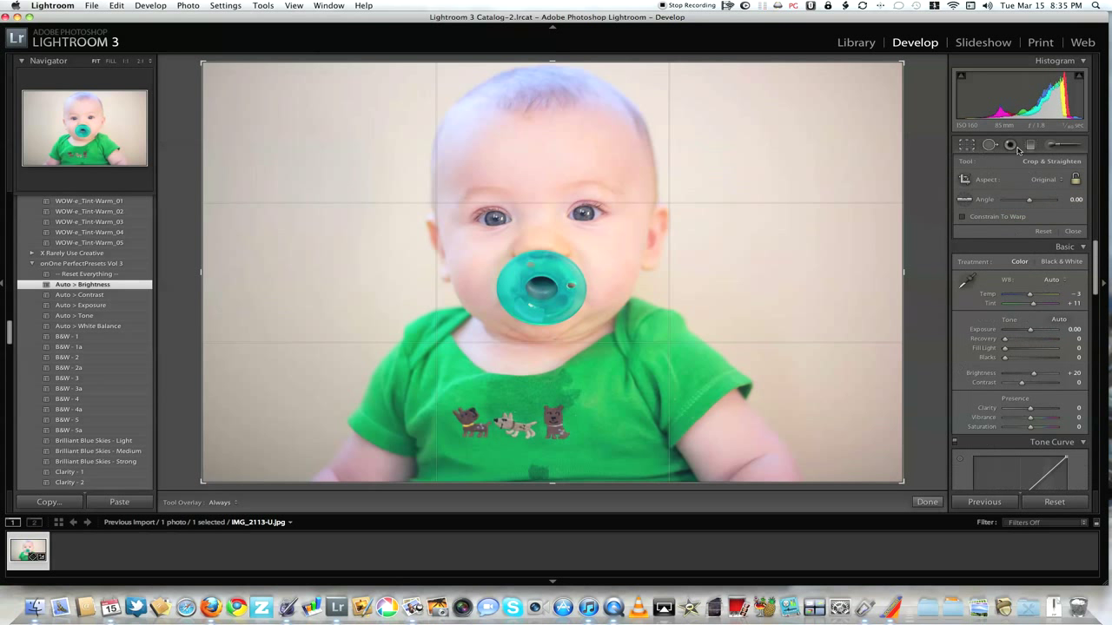
pyautogui.click(1050, 146)
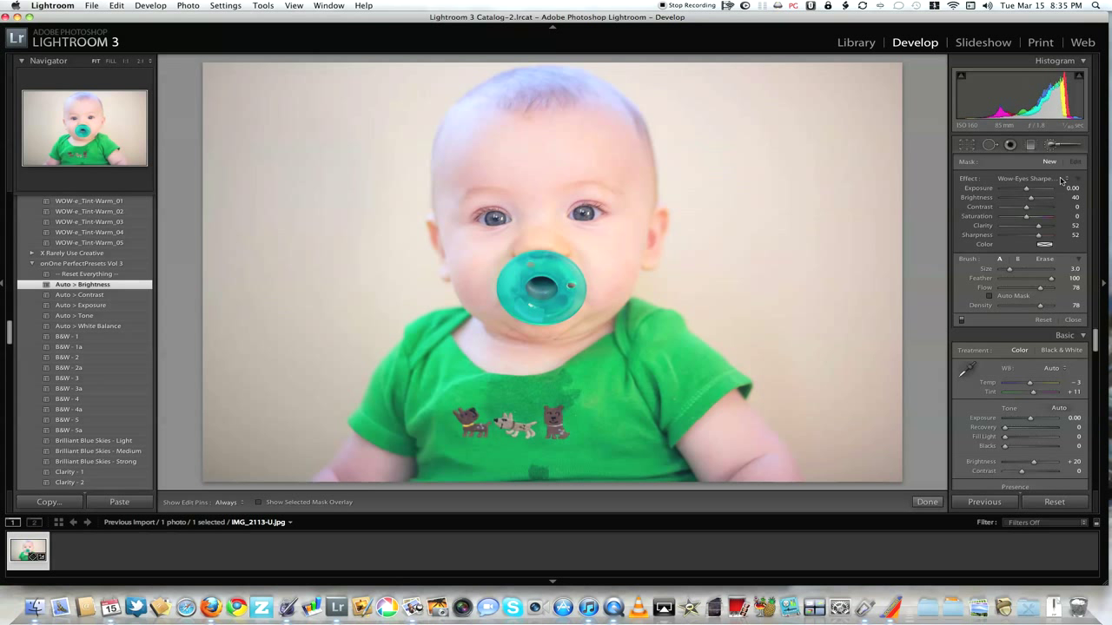
pyautogui.click(1066, 178)
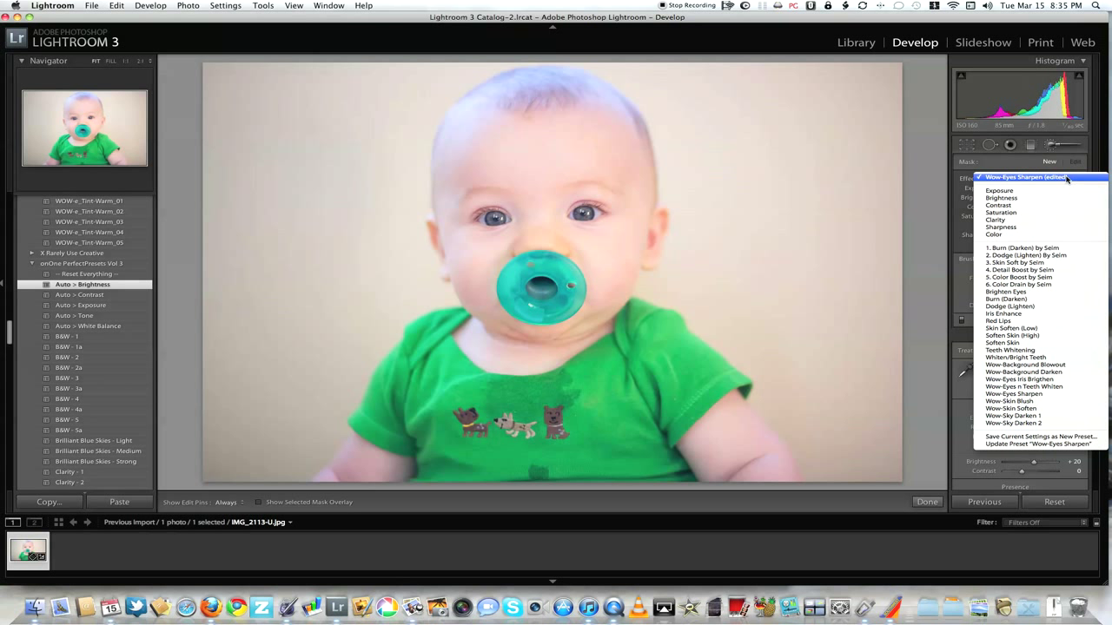
pyautogui.click(1038, 394)
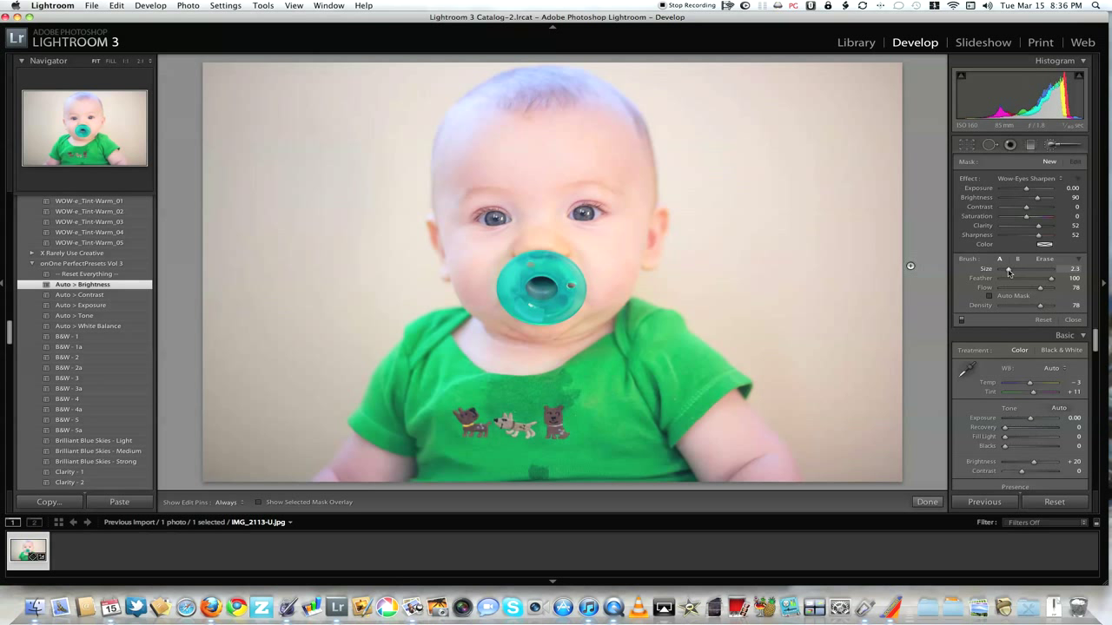
pyautogui.moveTo(1011, 272); pyautogui.dragTo(1008, 270)
# Step: Paint the effect over both eyes and ease its brightness to 68
pyautogui.press('h')
pyautogui.click(493, 217)
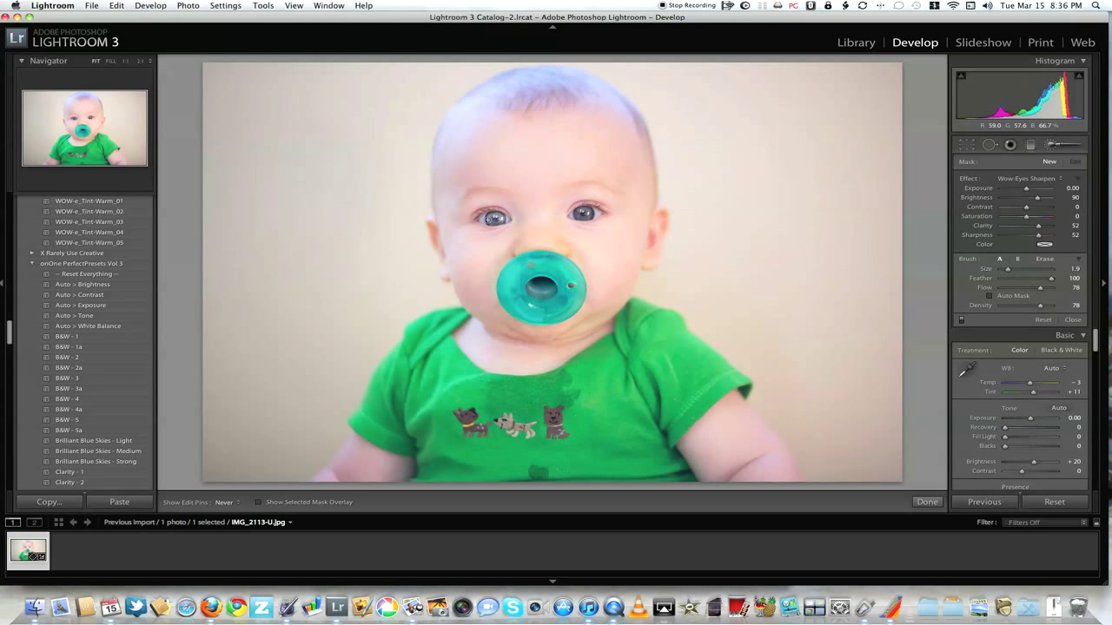
pyautogui.moveTo(493, 217); pyautogui.dragTo(483, 218)
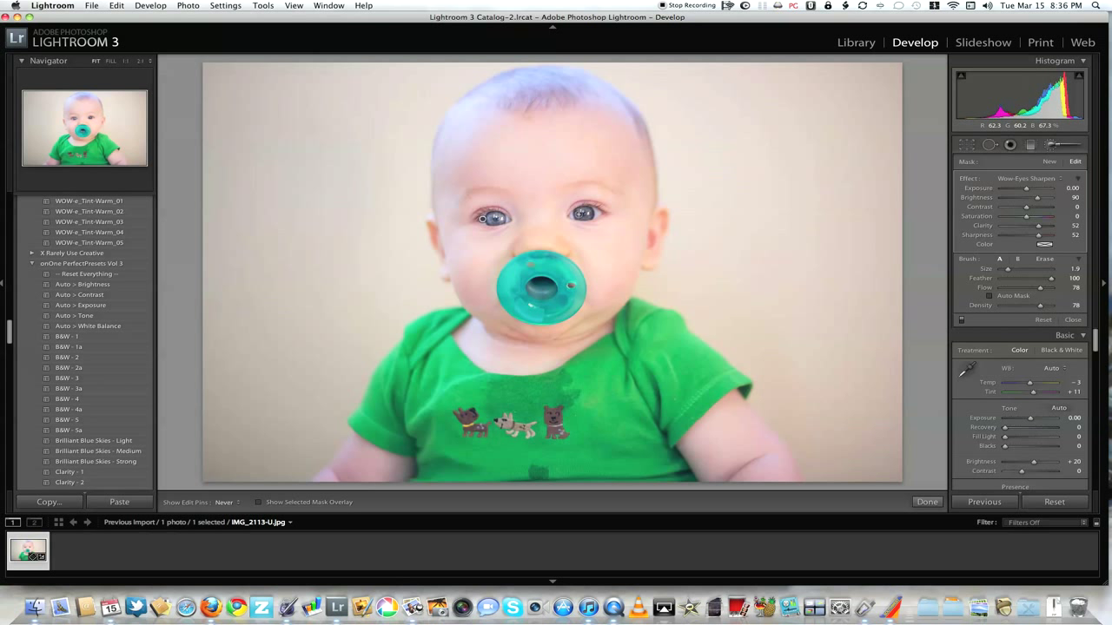
pyautogui.moveTo(579, 214); pyautogui.dragTo(599, 213)
pyautogui.press('h')
pyautogui.moveTo(1037, 198); pyautogui.dragTo(1035, 200)
# Step: Start a new brush adjustment using the 1. Burn (Darken) by Seim effect
pyautogui.click(1050, 162)
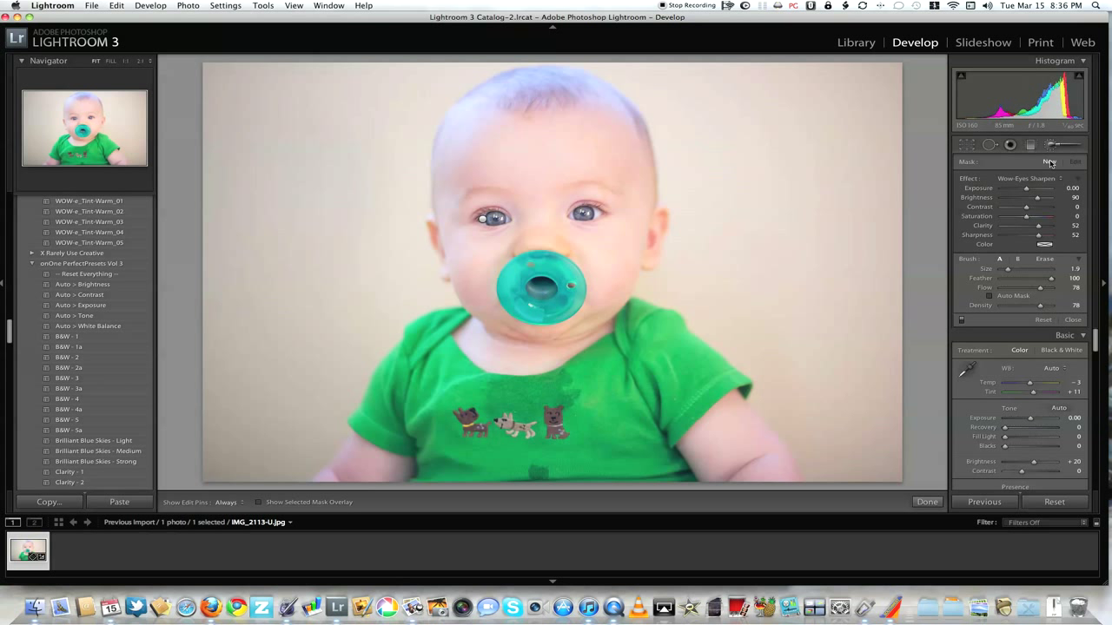
pyautogui.click(1059, 179)
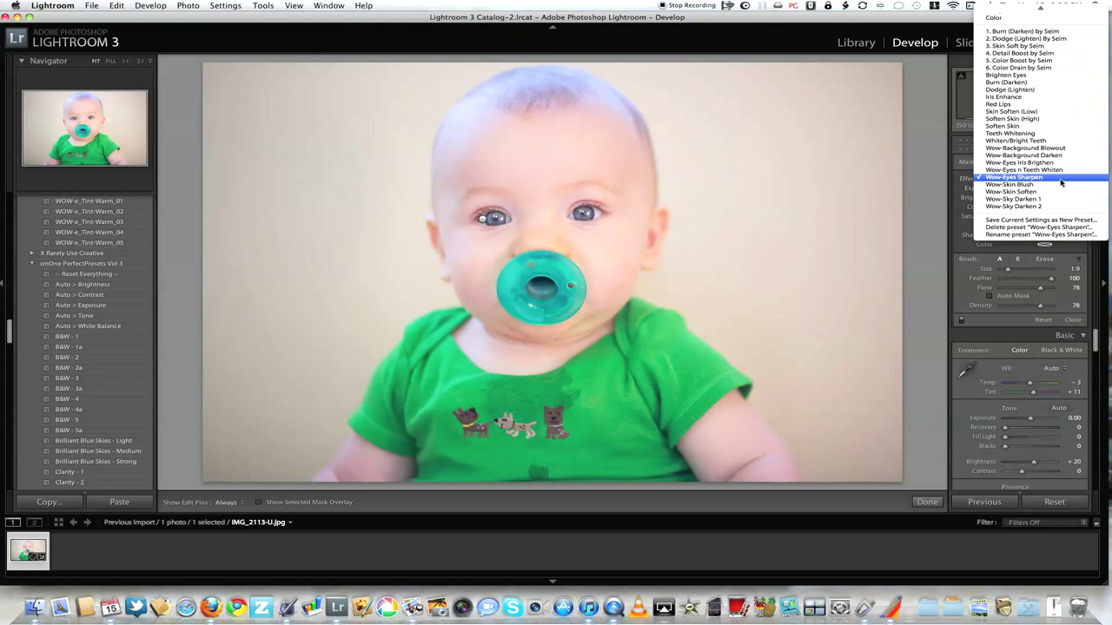
pyautogui.click(1043, 31)
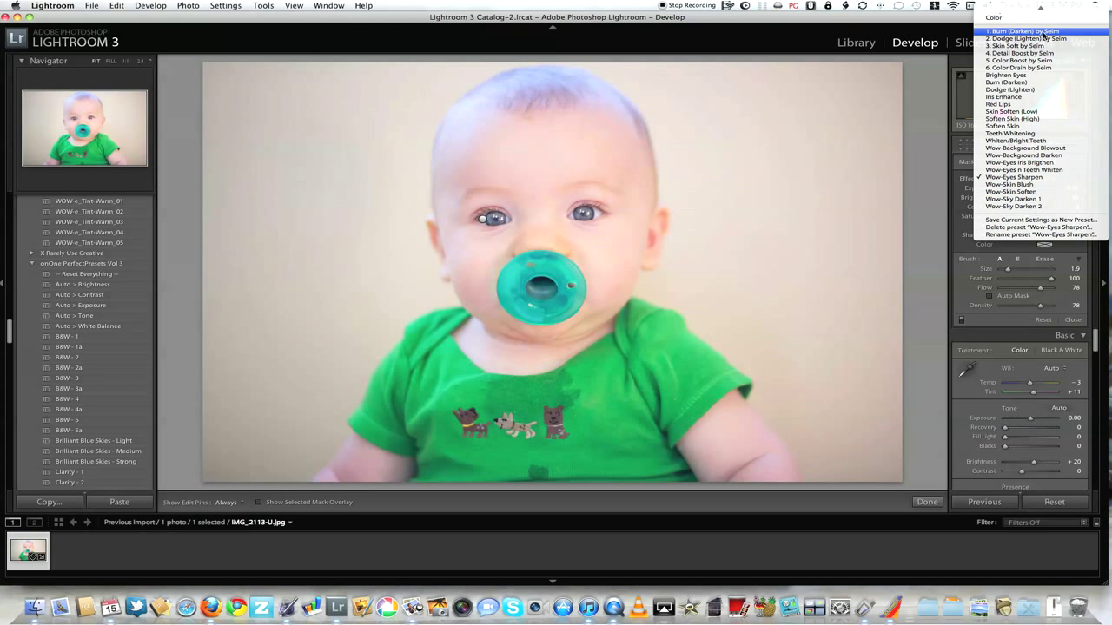
# Step: Fit the whole photo in view, switch the brush to Erase, hide pins, and close the brush
pyautogui.press('z')
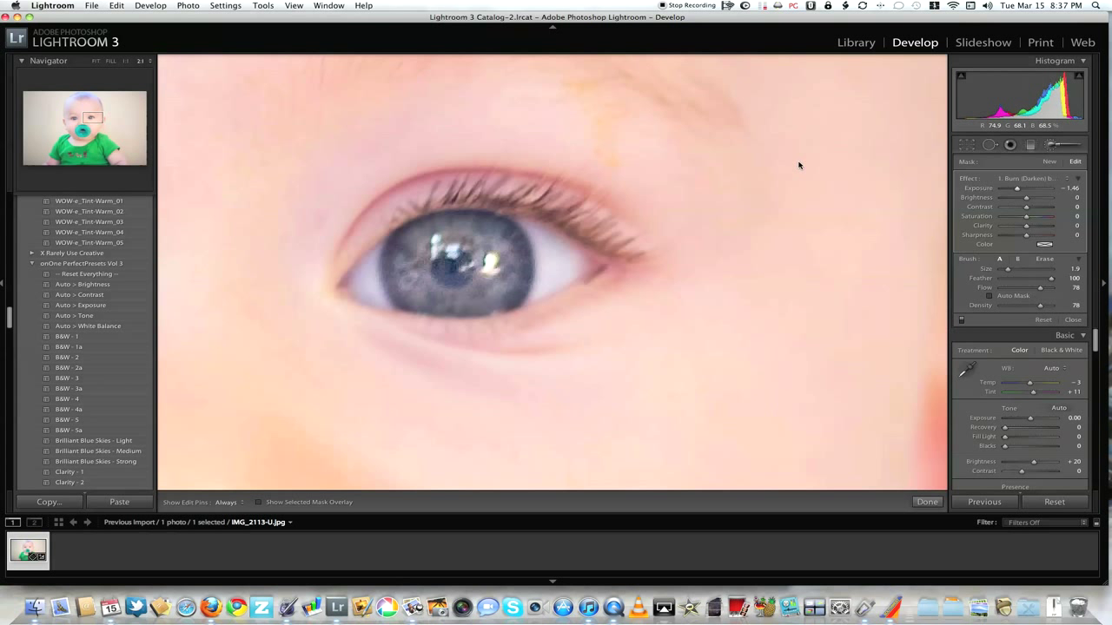
pyautogui.click(94, 60)
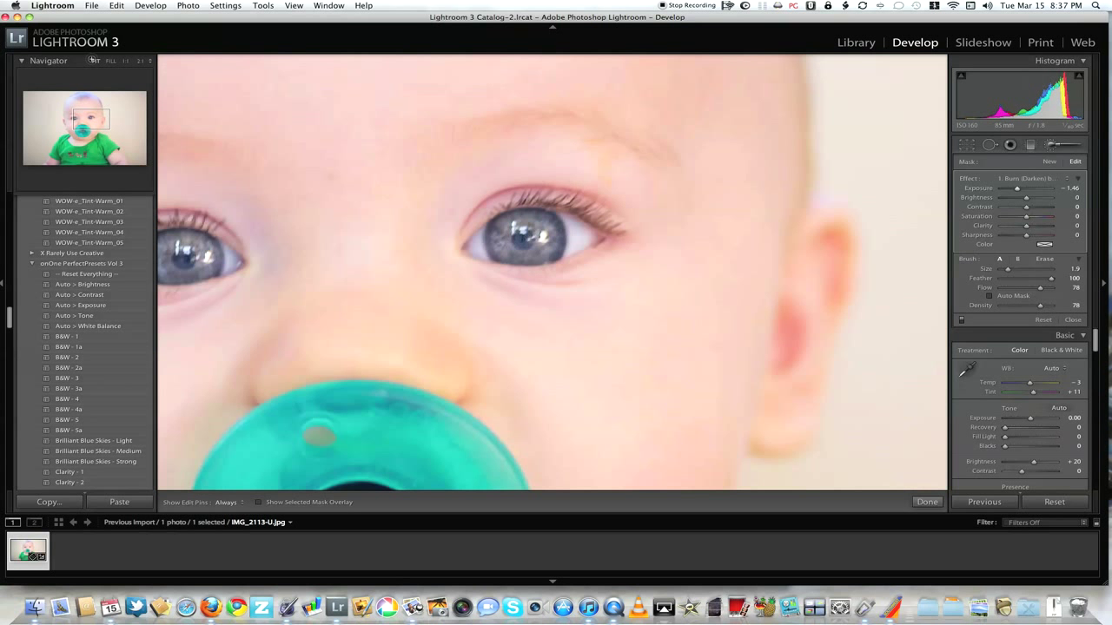
pyautogui.click(93, 60)
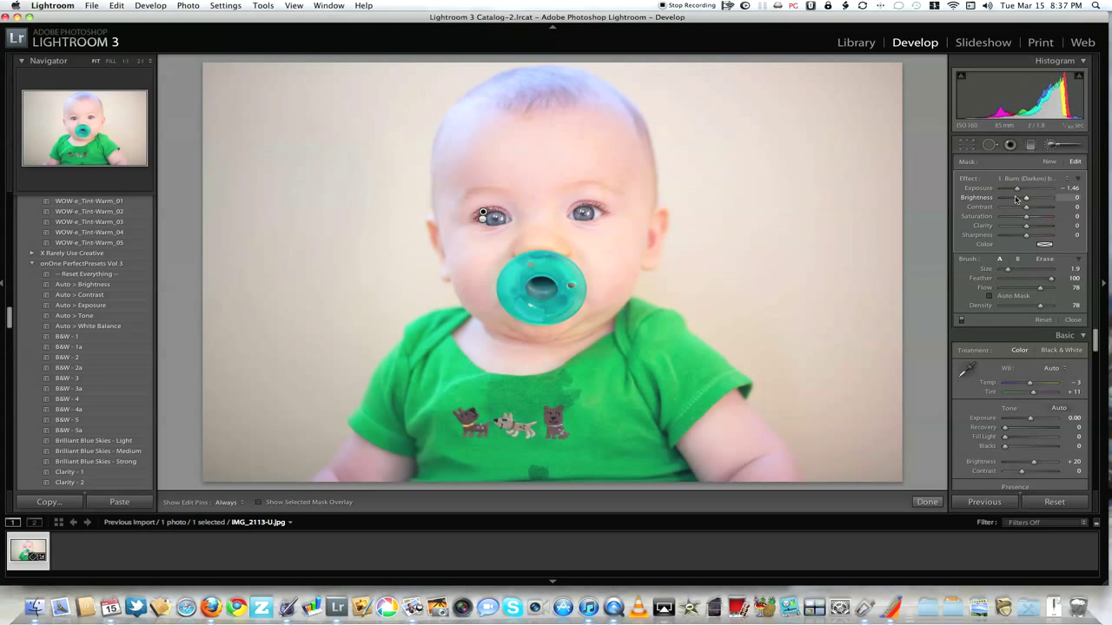
pyautogui.click(1041, 259)
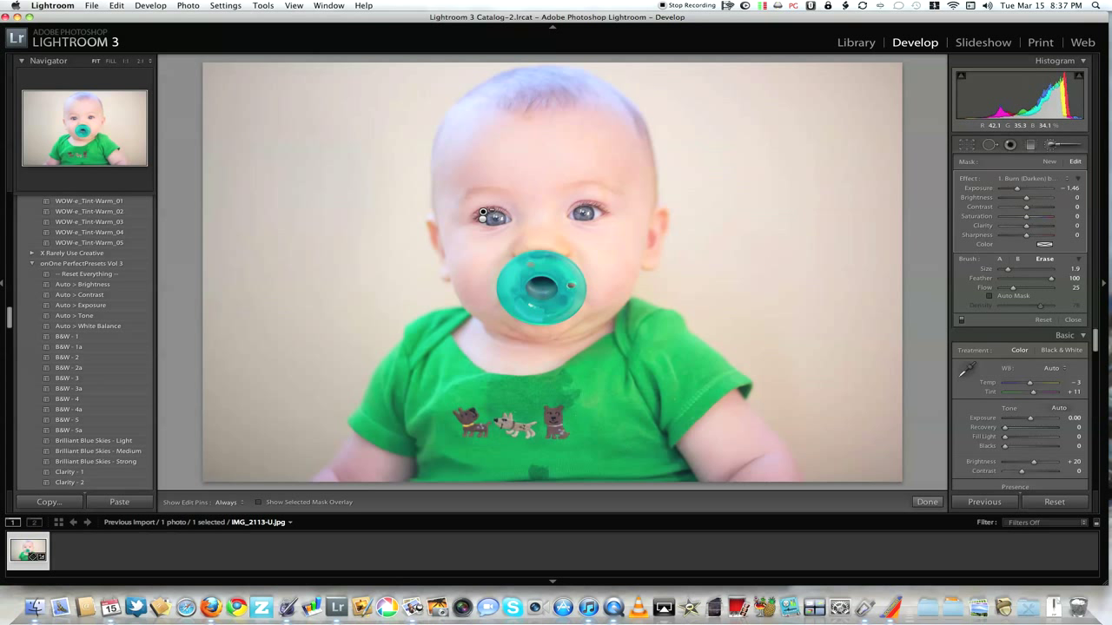
pyautogui.press('h')
pyautogui.click(1051, 146)
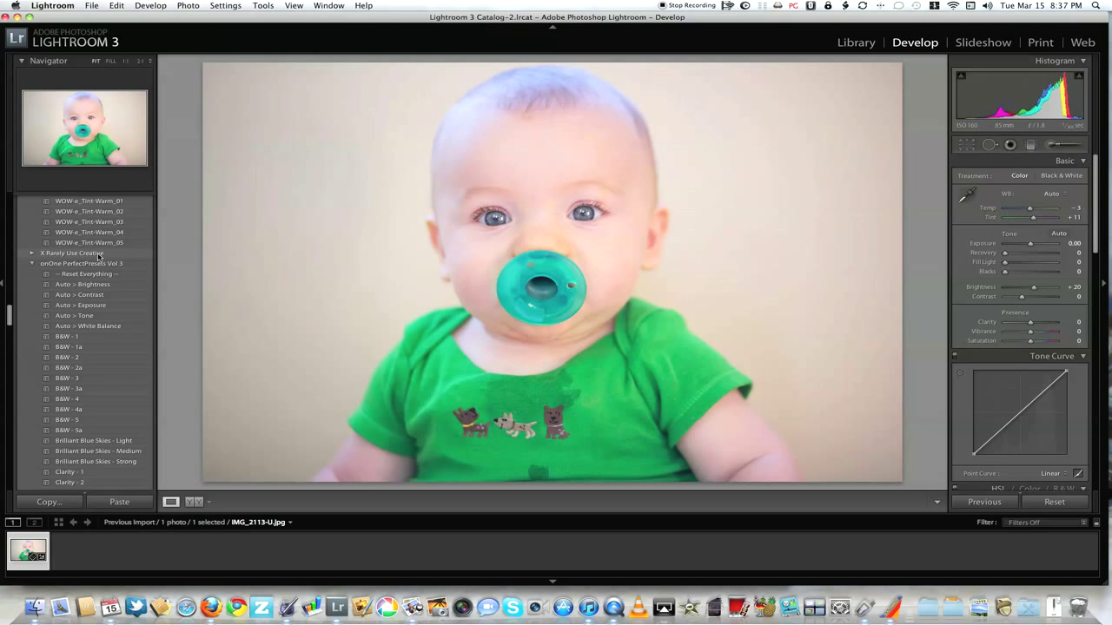
# Step: Set Brightness to +55 and Blacks to 32 in the Basic panel
pyautogui.moveTo(1032, 287); pyautogui.dragTo(1041, 291)
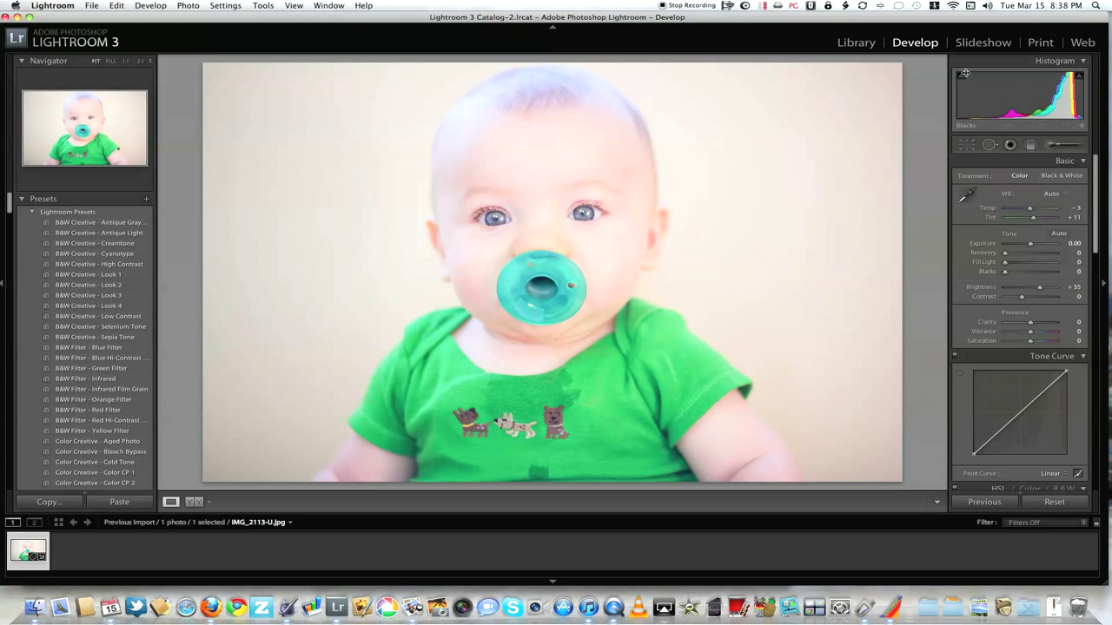
pyautogui.moveTo(965, 95); pyautogui.dragTo(985, 95)
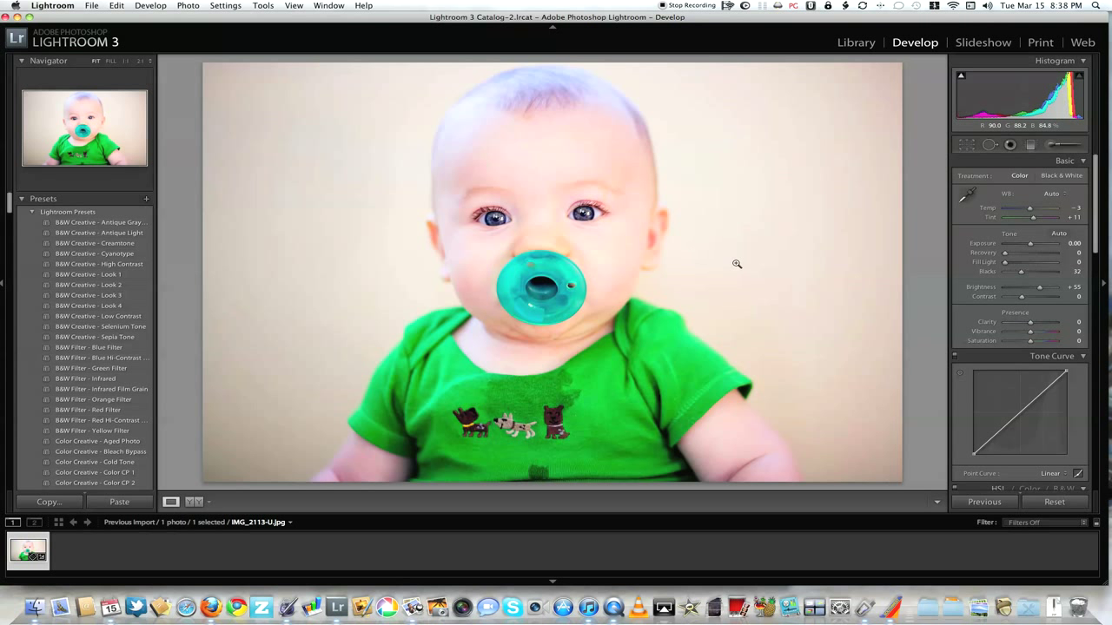
# Step: Start Crop & Straighten and try a 5 x 7 aspect, then a custom ratio, adjusting the corner
pyautogui.press('r')
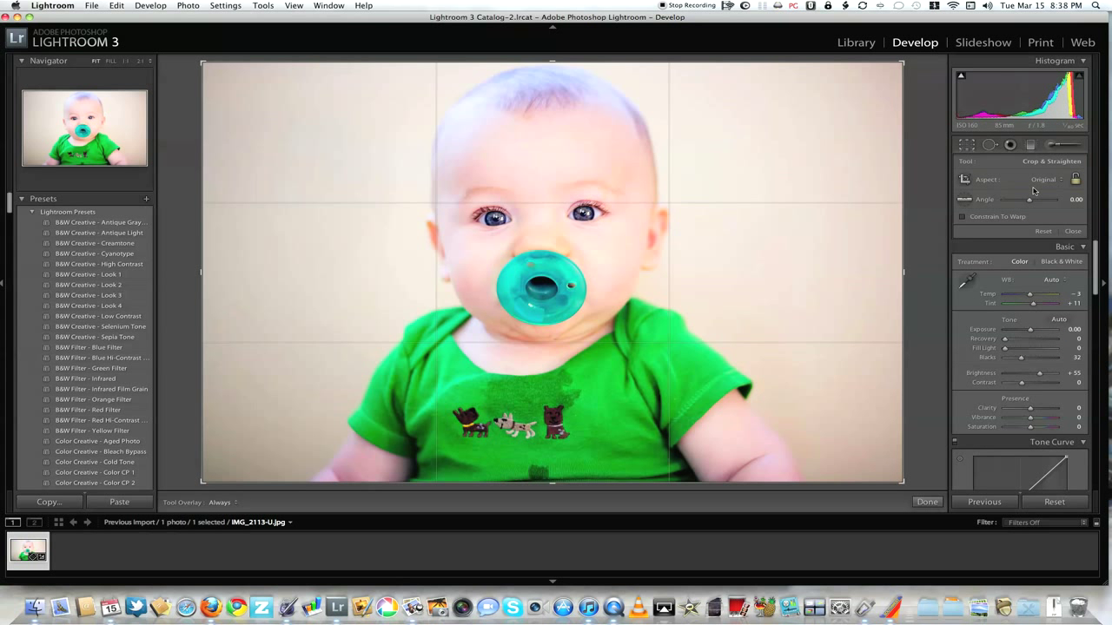
pyautogui.click(1060, 180)
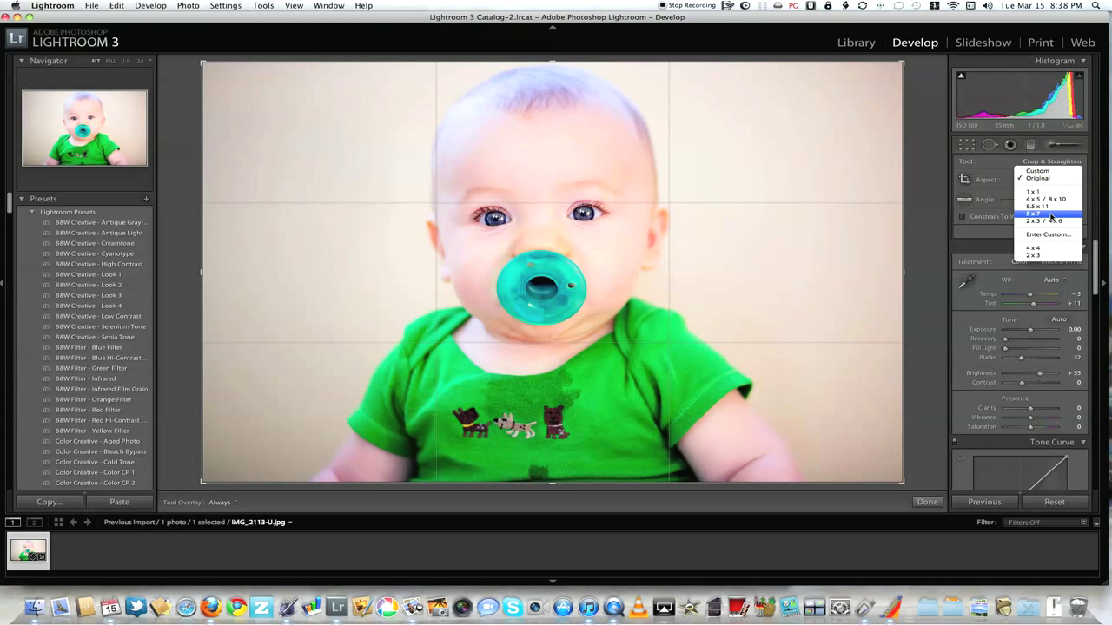
pyautogui.click(1051, 215)
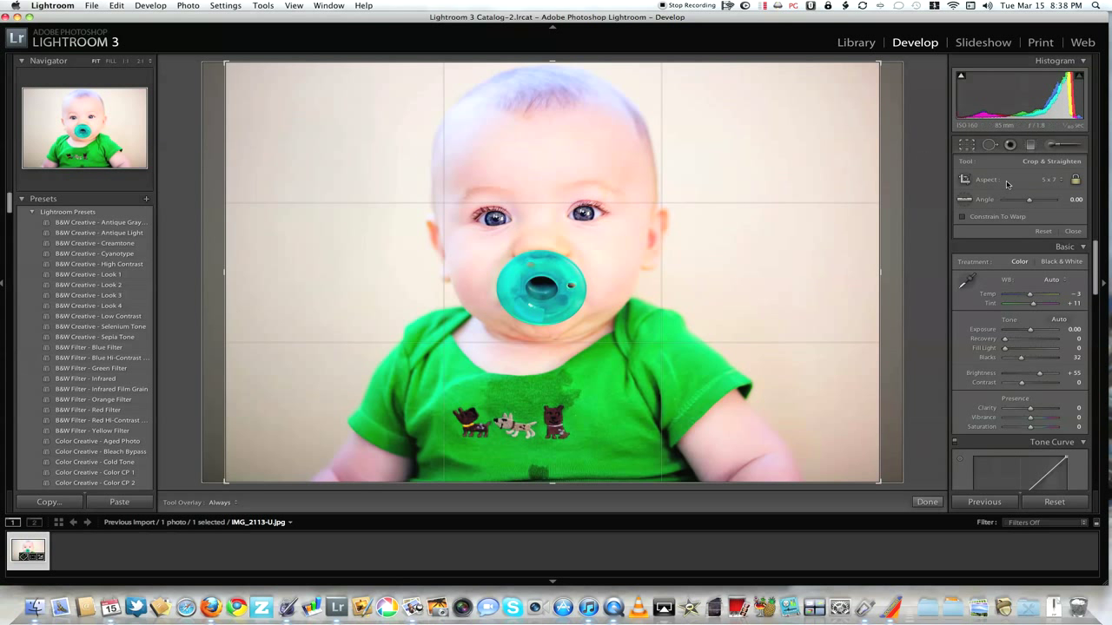
pyautogui.click(1060, 182)
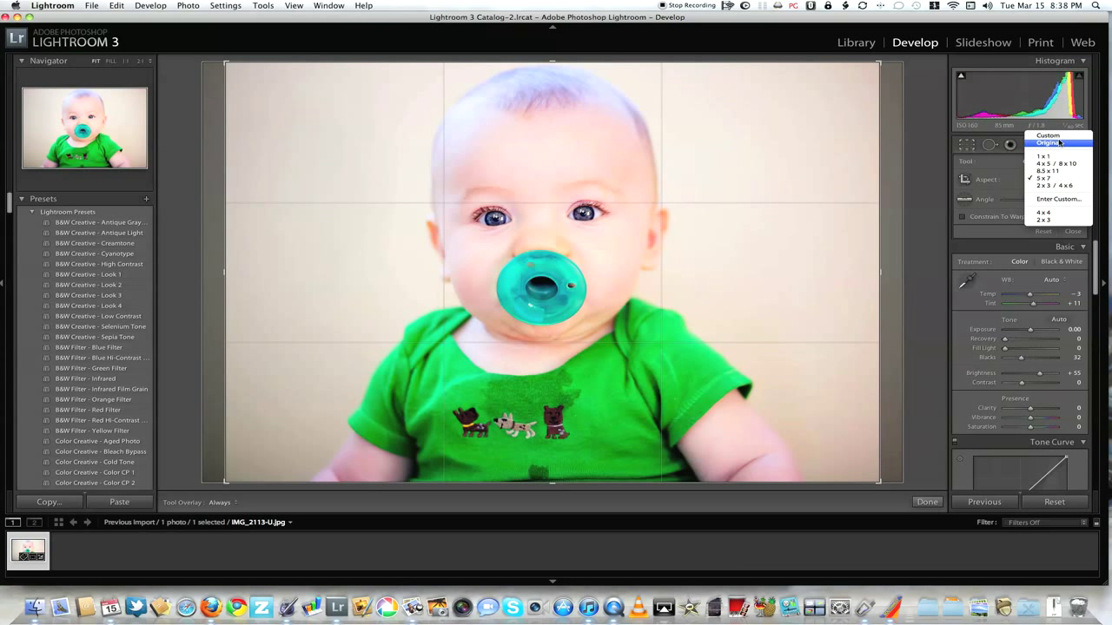
pyautogui.click(1058, 137)
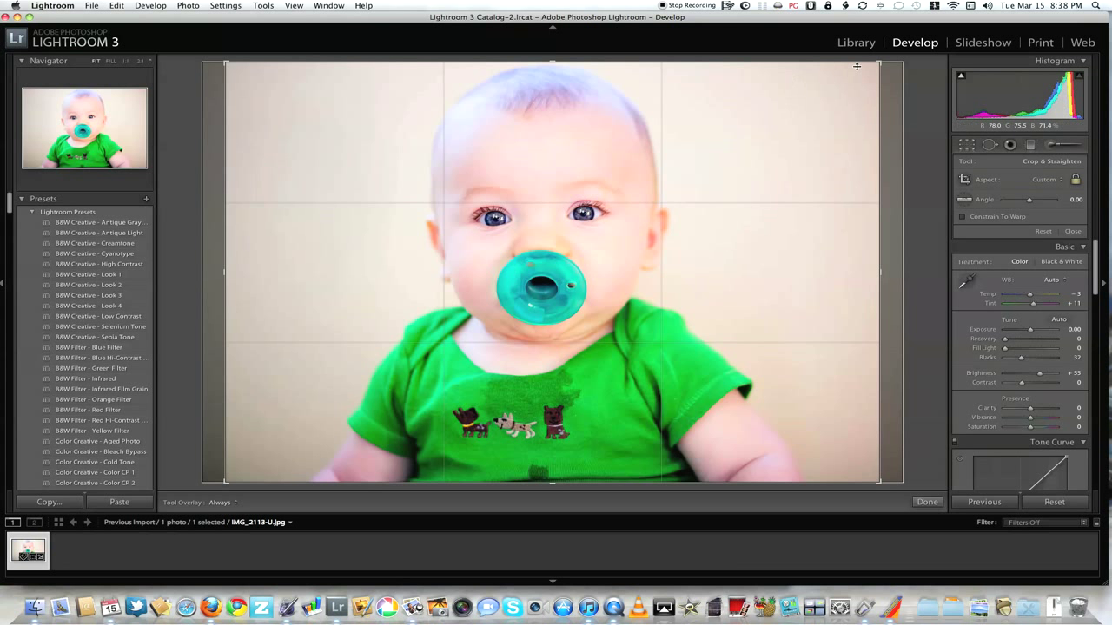
pyautogui.moveTo(877, 64); pyautogui.dragTo(862, 74)
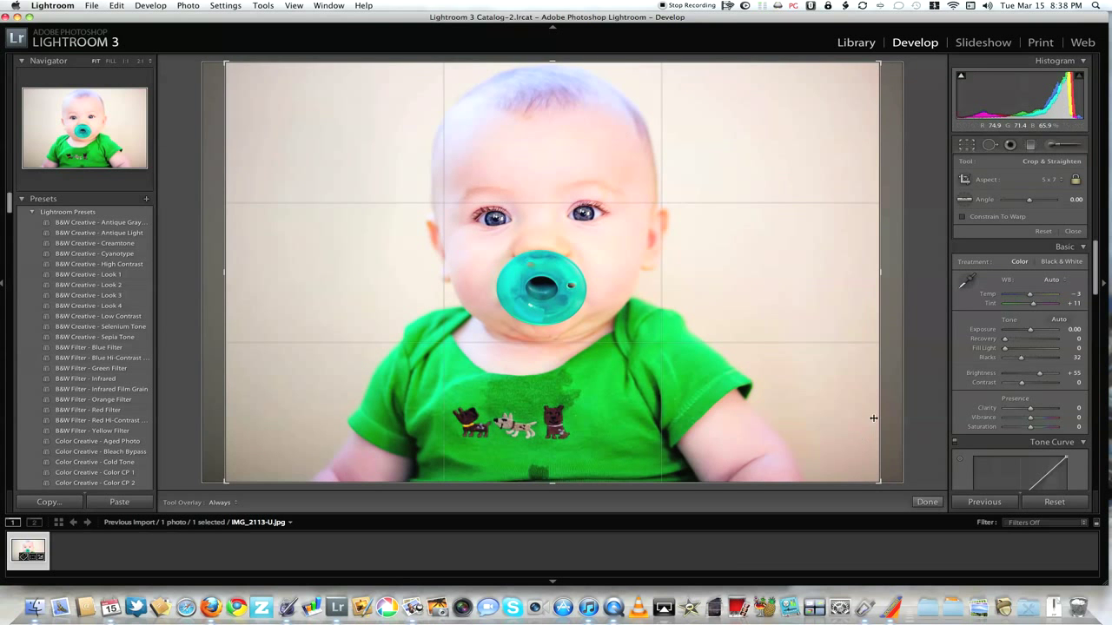
pyautogui.moveTo(858, 436); pyautogui.dragTo(862, 419)
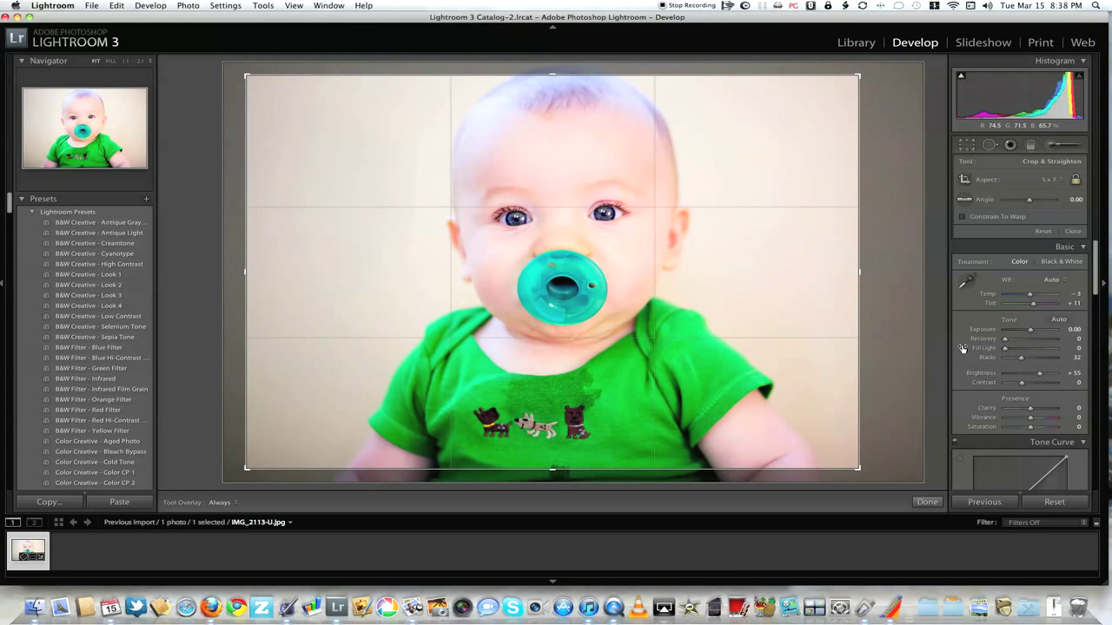
# Step: Try custom and original aspect ratios while shrinking the crop from the right
pyautogui.click(1061, 180)
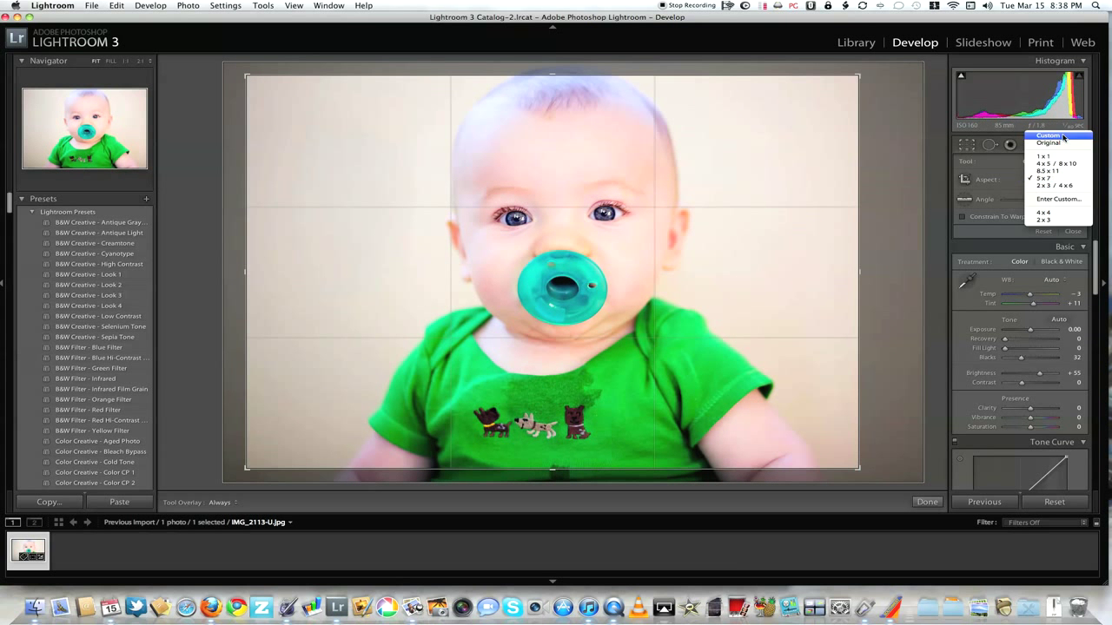
pyautogui.click(1064, 138)
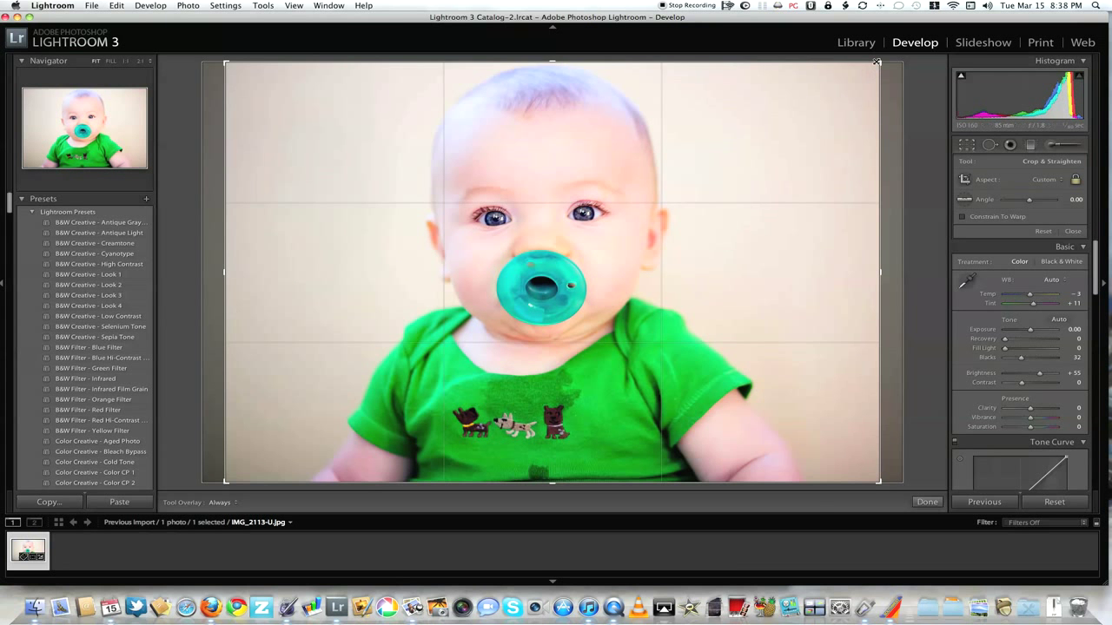
pyautogui.moveTo(879, 63); pyautogui.dragTo(824, 70)
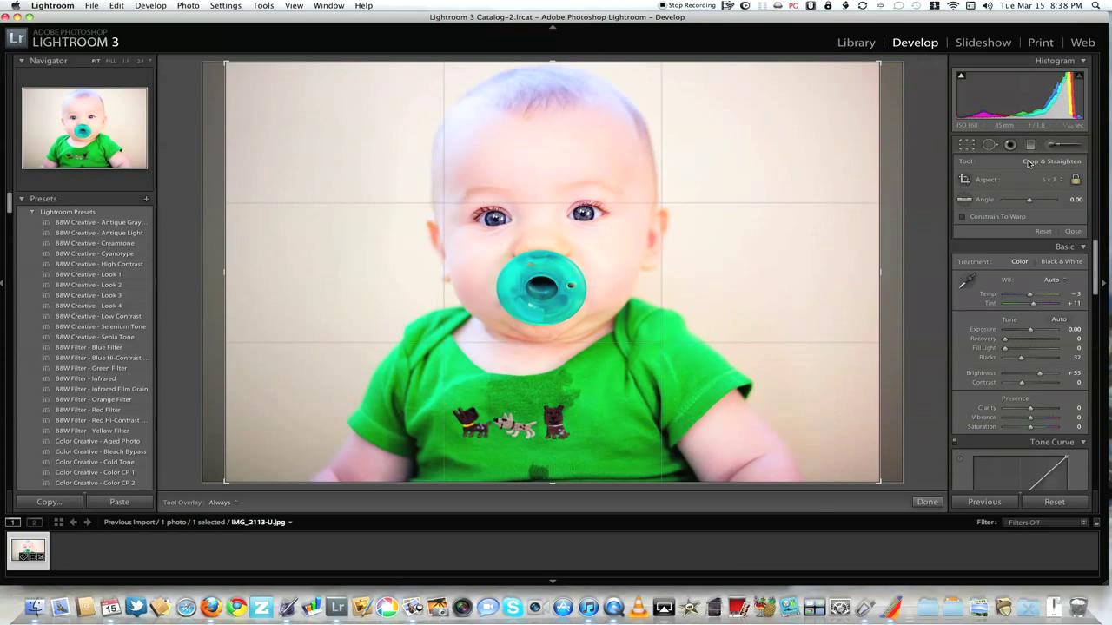
pyautogui.click(1062, 183)
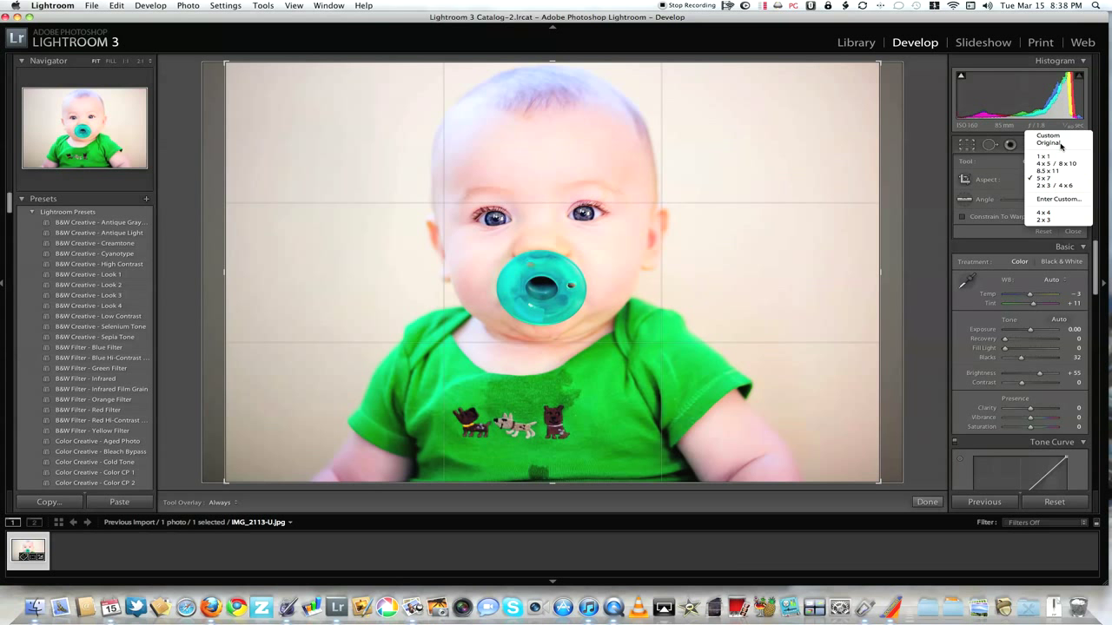
pyautogui.click(1047, 143)
pyautogui.moveTo(901, 153); pyautogui.dragTo(855, 154)
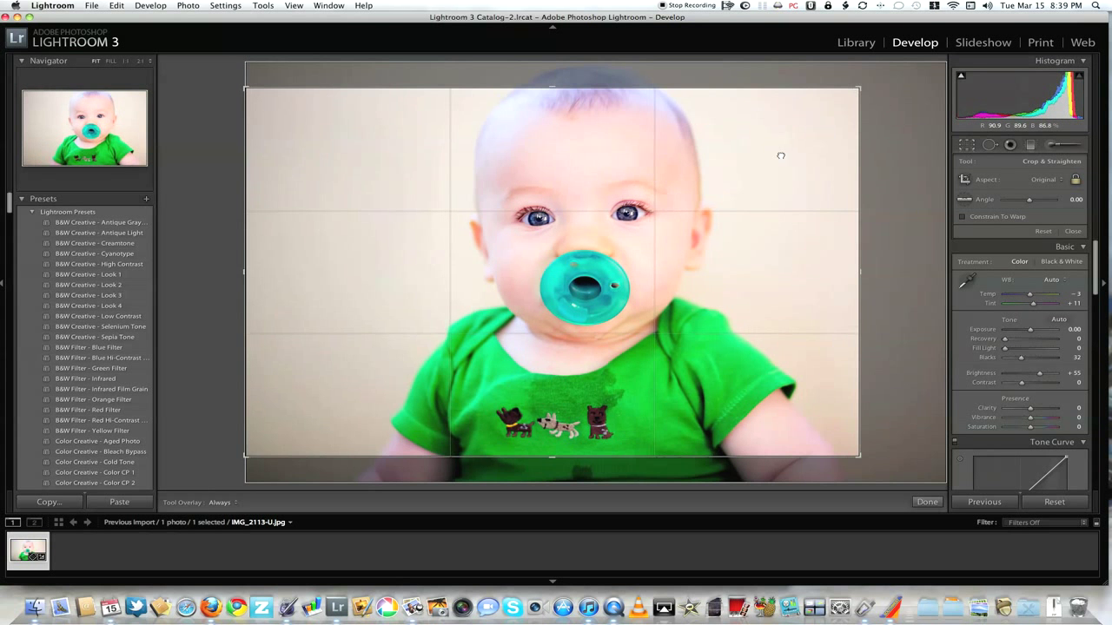
# Step: Unlock the aspect ratio, narrow the crop from left and right, and apply it
pyautogui.click(1076, 181)
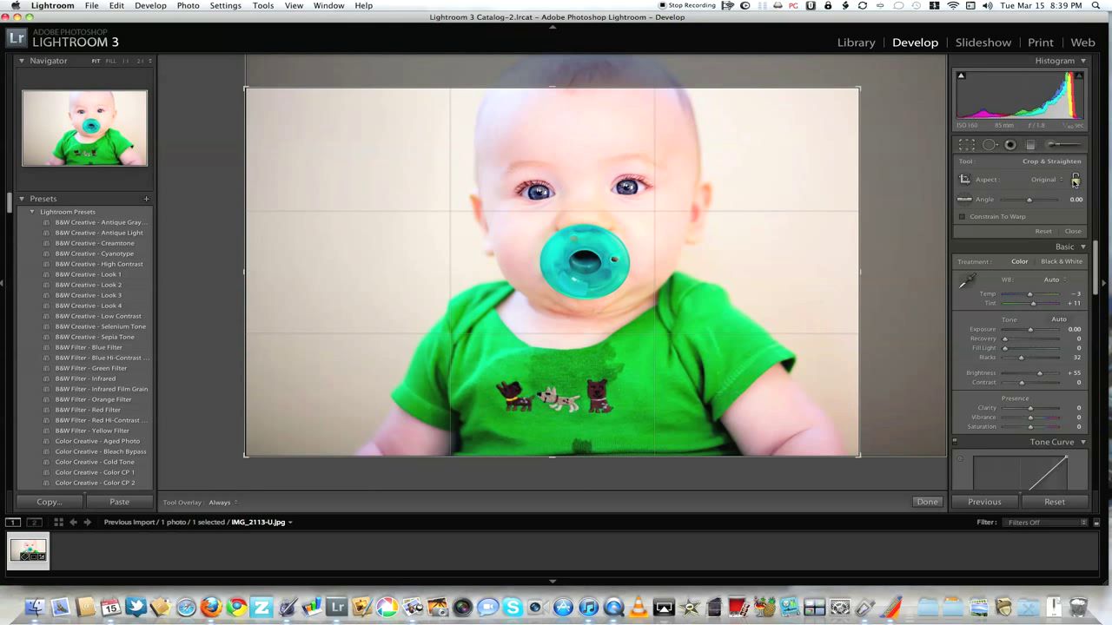
pyautogui.click(1061, 179)
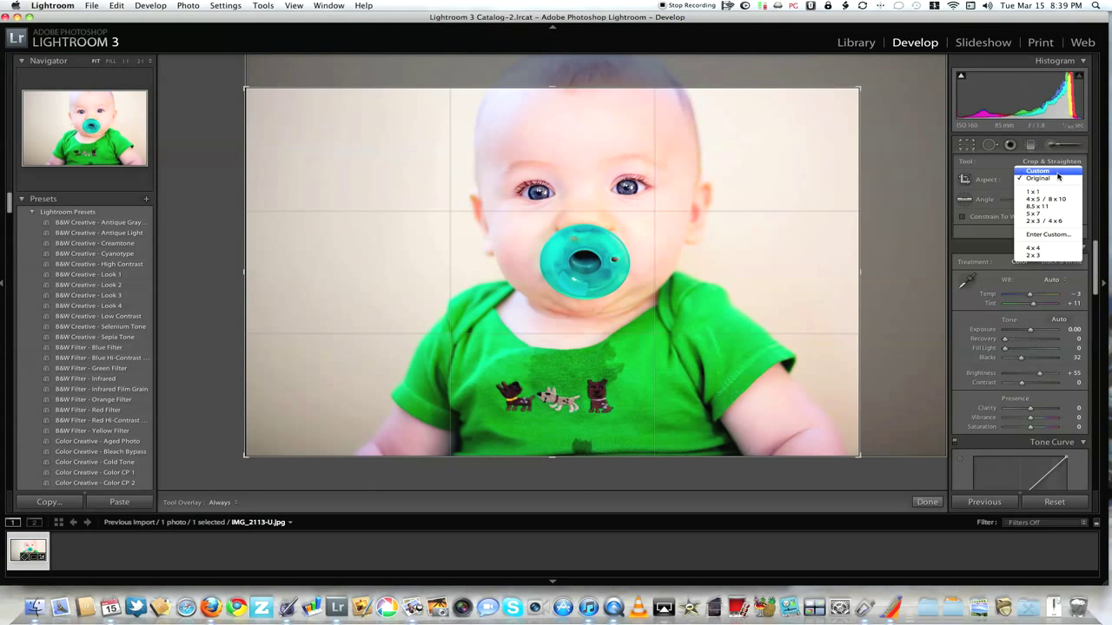
pyautogui.click(1042, 189)
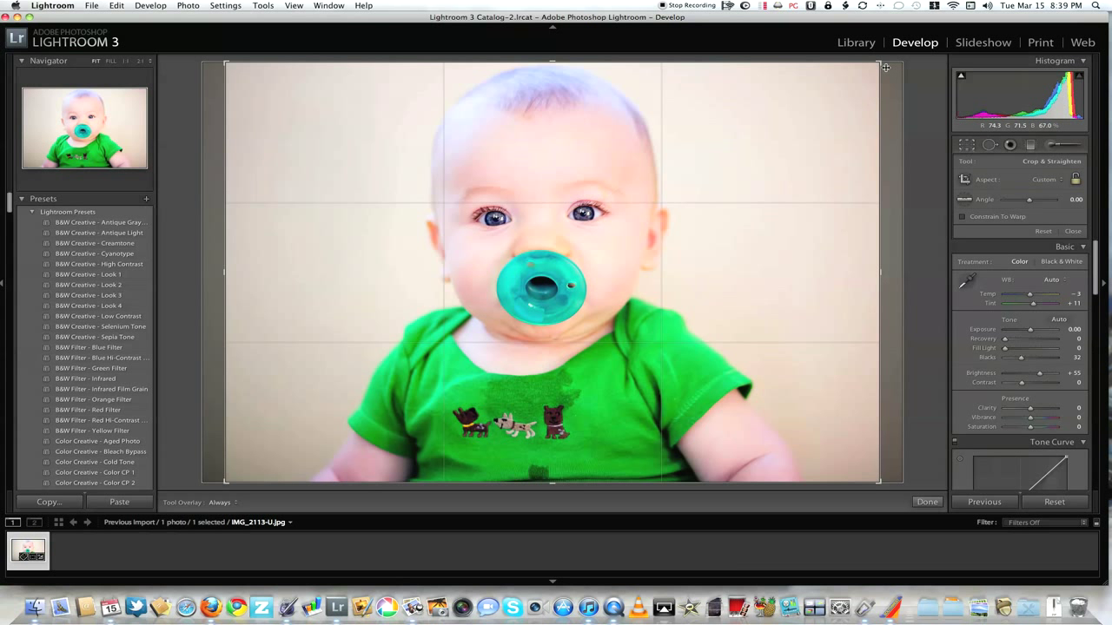
pyautogui.moveTo(880, 63); pyautogui.dragTo(804, 71)
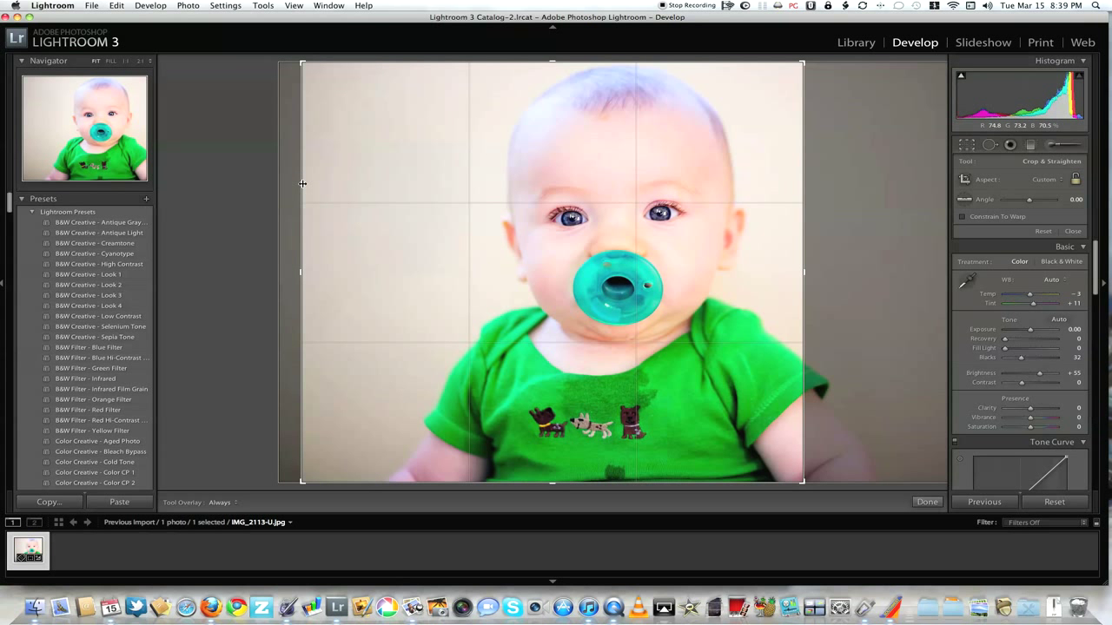
pyautogui.moveTo(302, 183); pyautogui.dragTo(340, 186)
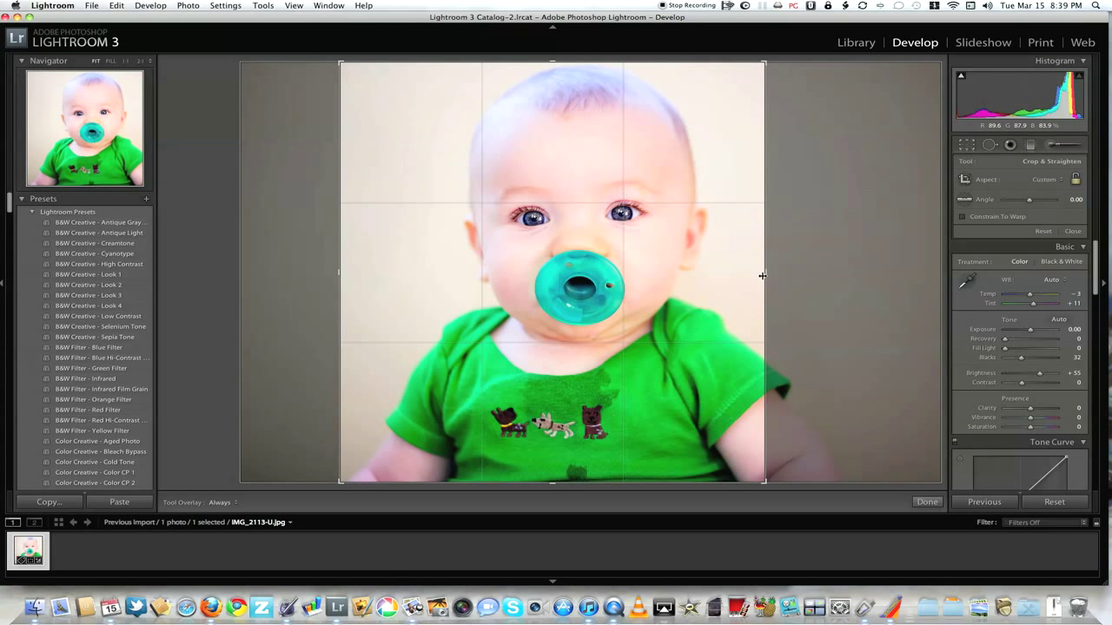
pyautogui.moveTo(762, 275); pyautogui.dragTo(807, 274)
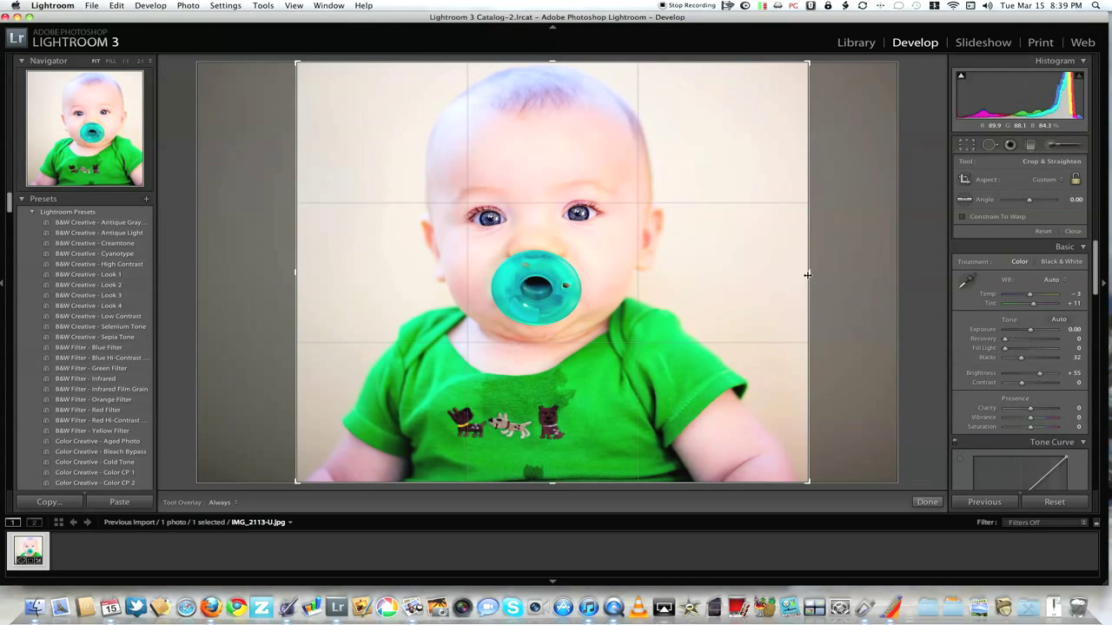
pyautogui.press('Return')
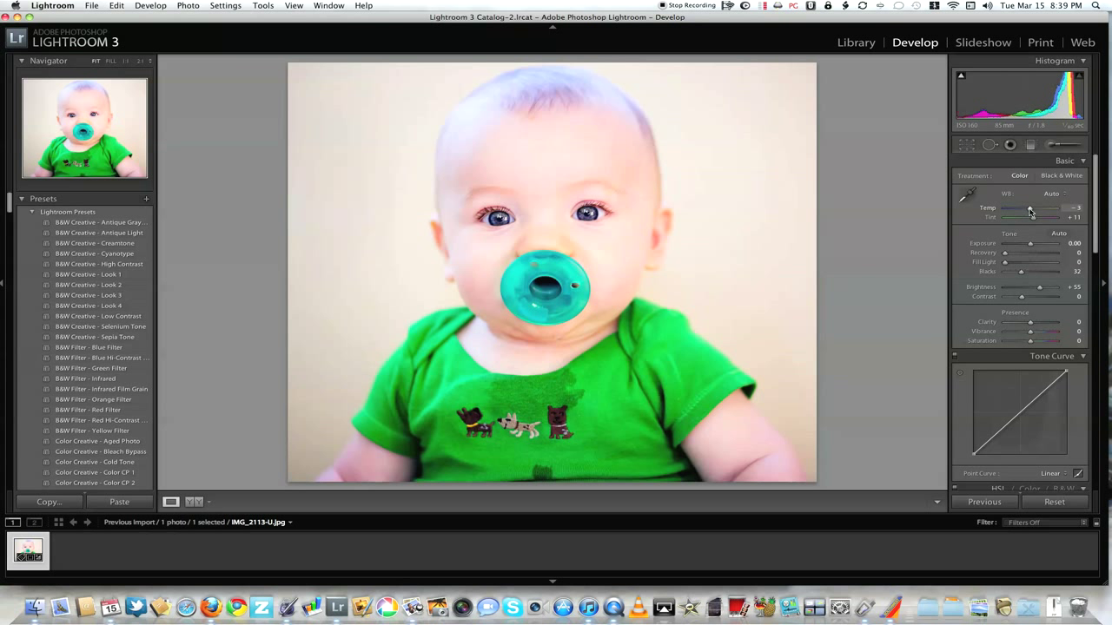
# Step: Drag the Temp slider back and forth, settling at -11
pyautogui.moveTo(1030, 210); pyautogui.dragTo(1027, 211)
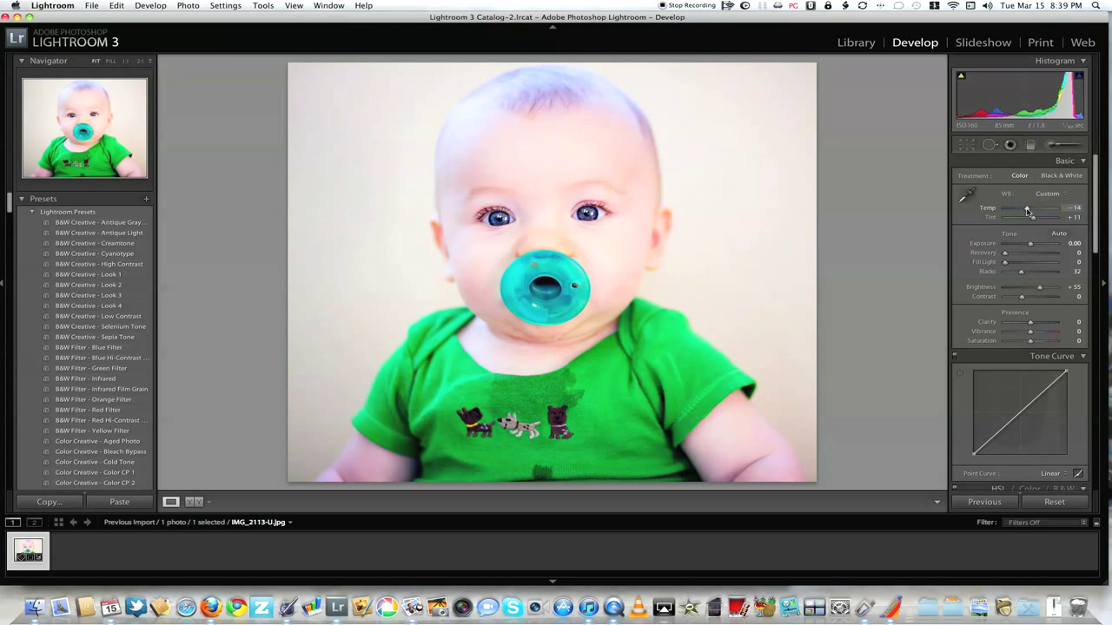
pyautogui.moveTo(1027, 211)
pyautogui.mouseDown()
pyautogui.moveTo(1054, 211)
pyautogui.moveTo(1023, 211)
pyautogui.mouseUp()
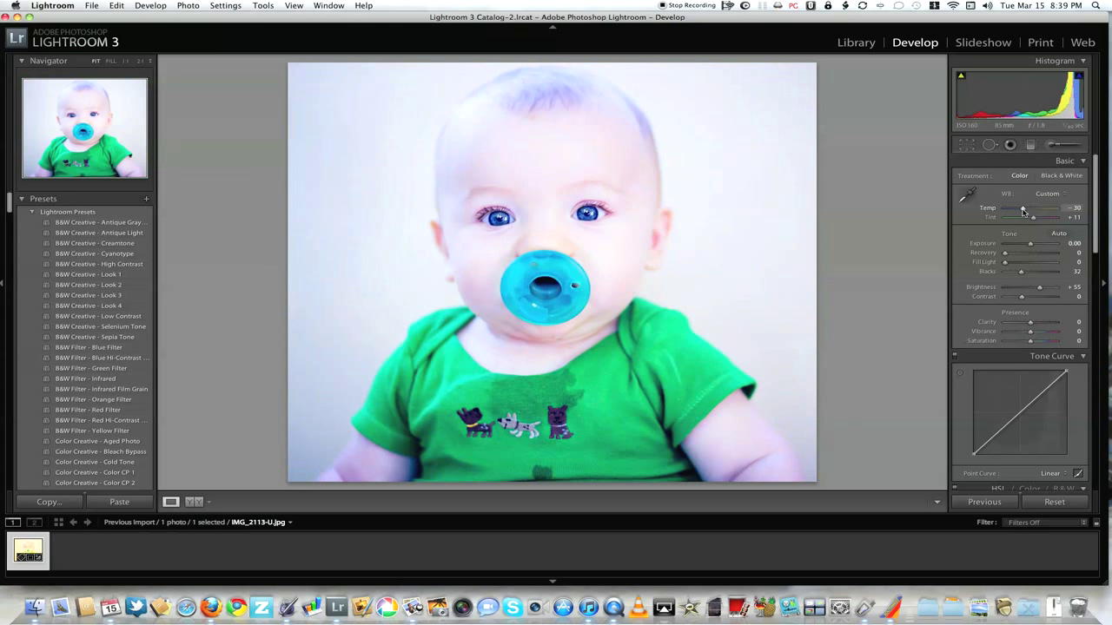
pyautogui.moveTo(1023, 211); pyautogui.dragTo(1029, 212)
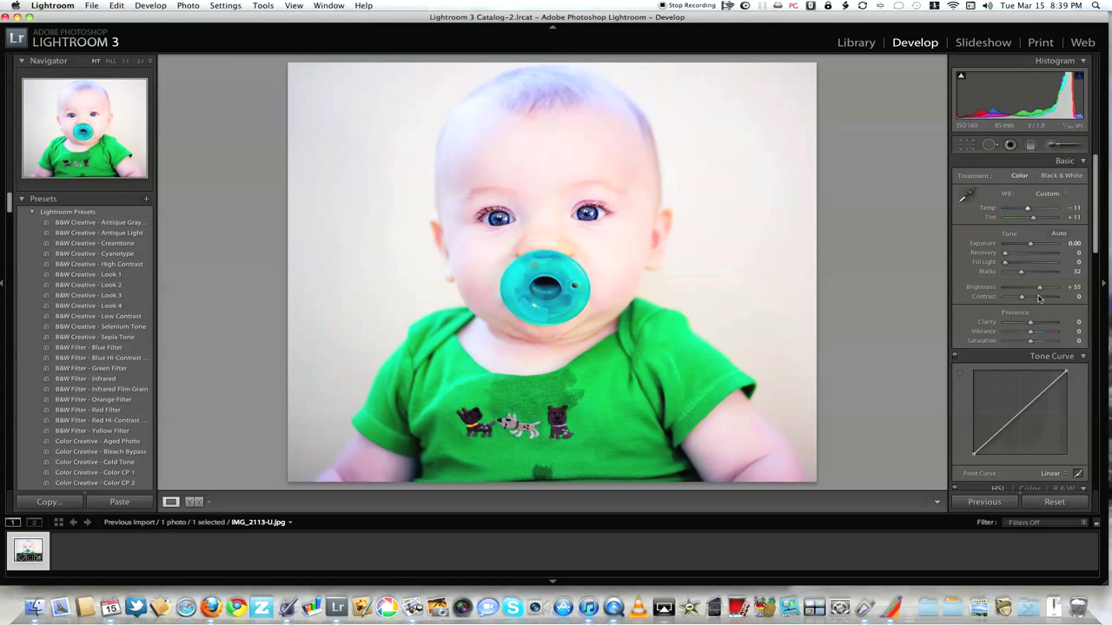
pyautogui.scroll(-5, 1029, 265)
pyautogui.scroll(-1, 1029, 265)
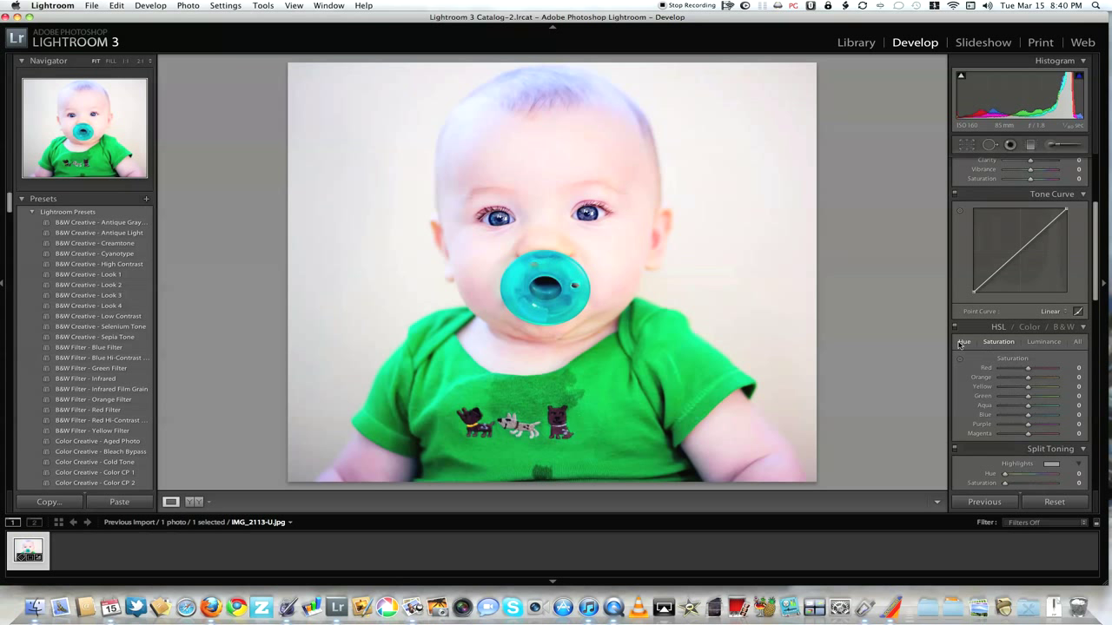
pyautogui.scroll(-1, 979, 345)
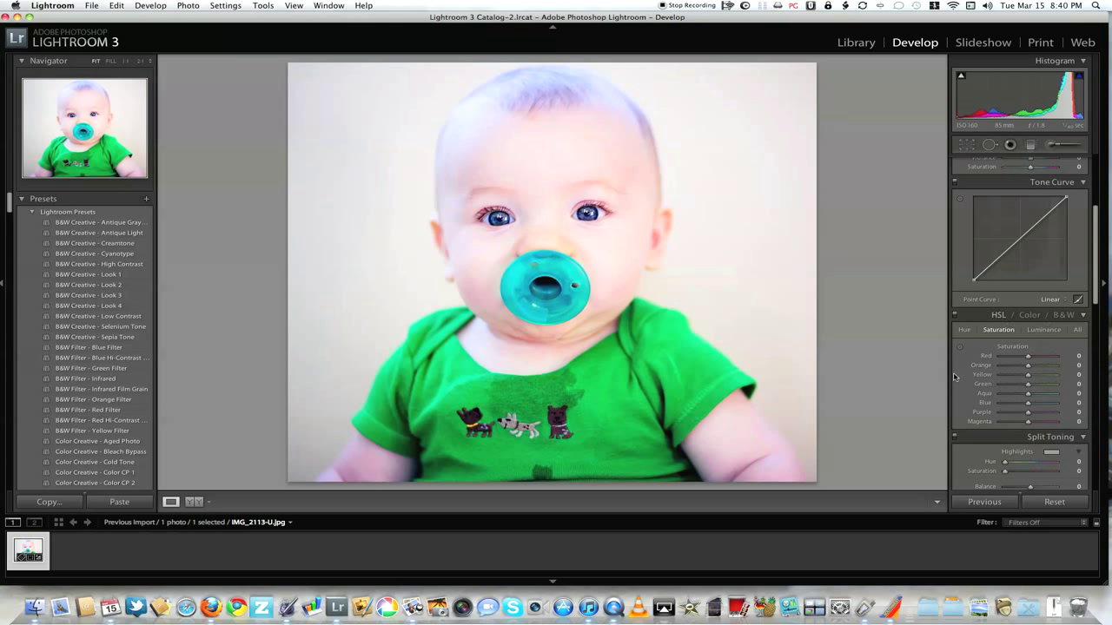
pyautogui.moveTo(1028, 356); pyautogui.dragTo(1022, 357)
pyautogui.click(964, 330)
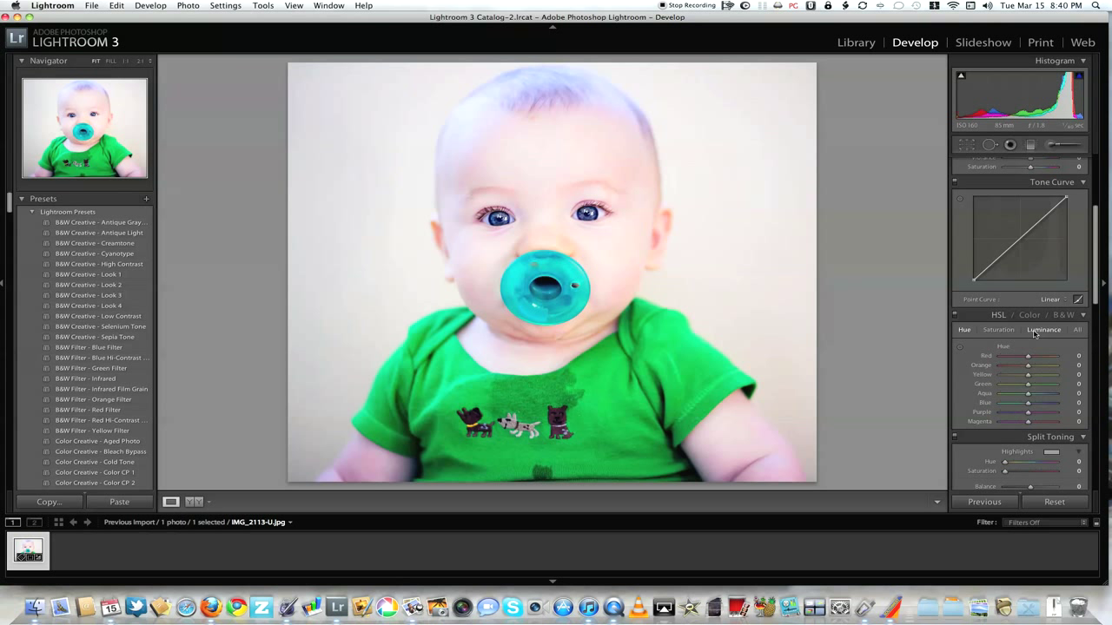
pyautogui.click(998, 330)
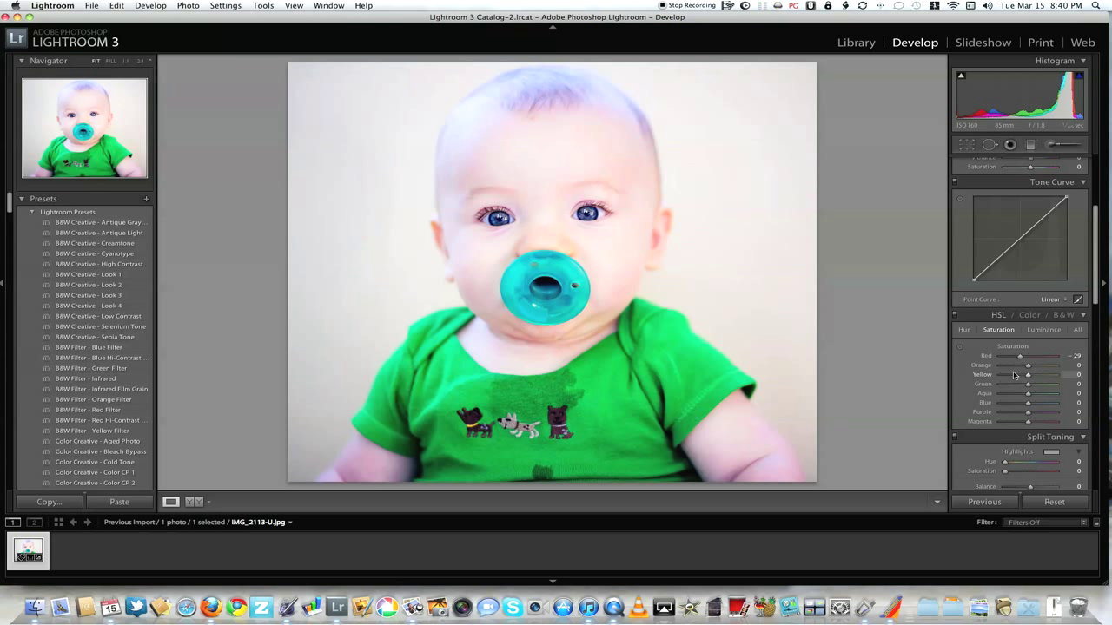
pyautogui.scroll(5, 1030, 318)
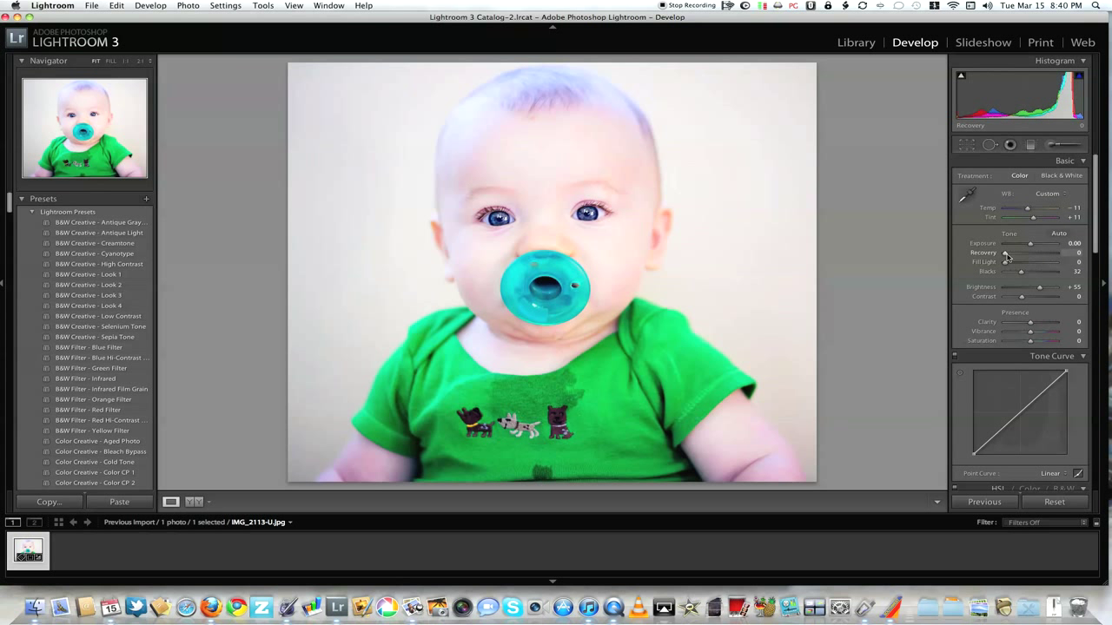
pyautogui.scroll(-15, 67, 328)
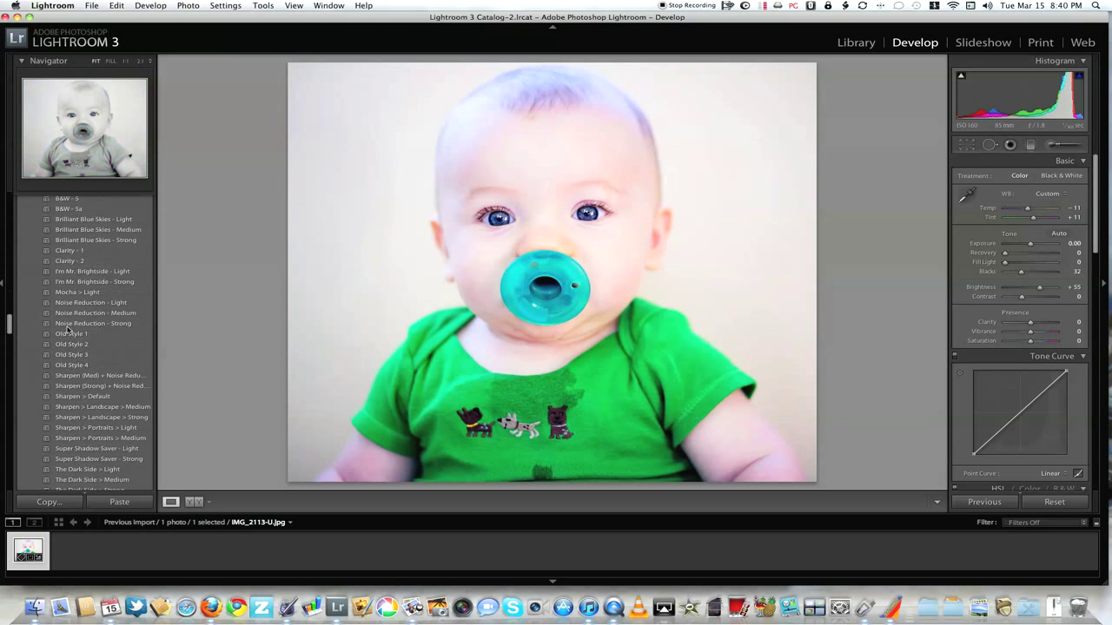
pyautogui.scroll(-15, 67, 329)
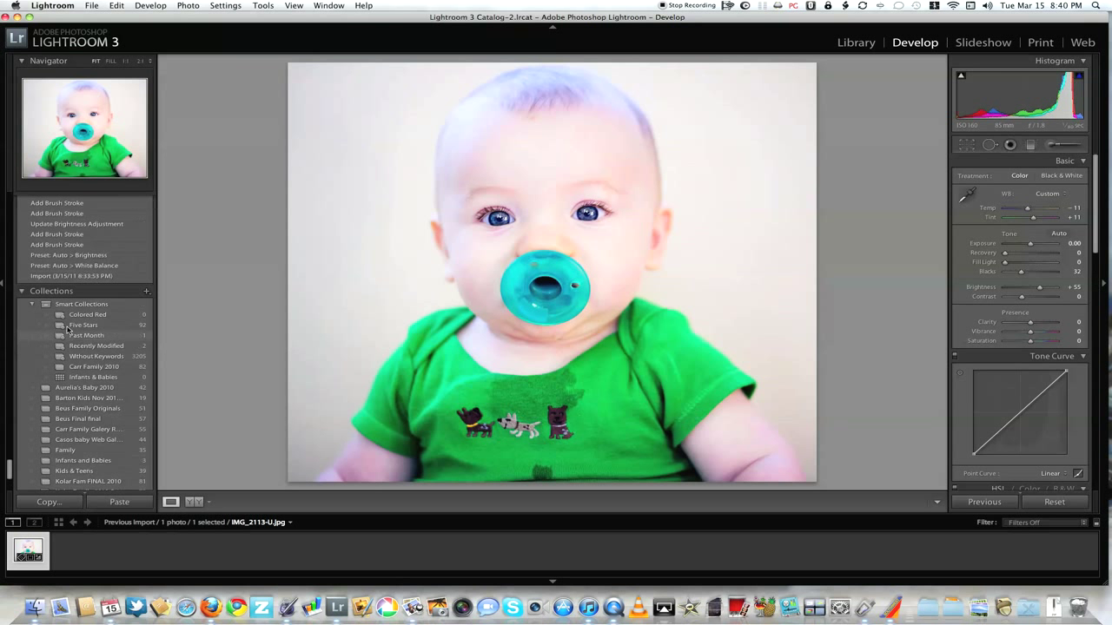
pyautogui.scroll(10, 67, 328)
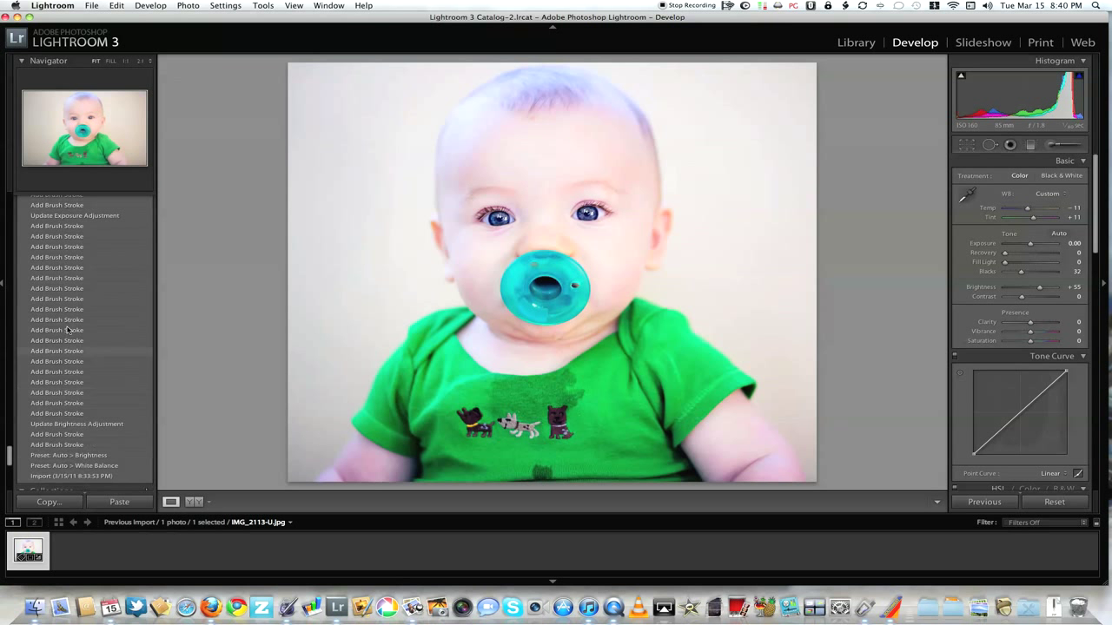
pyautogui.scroll(-5, 67, 328)
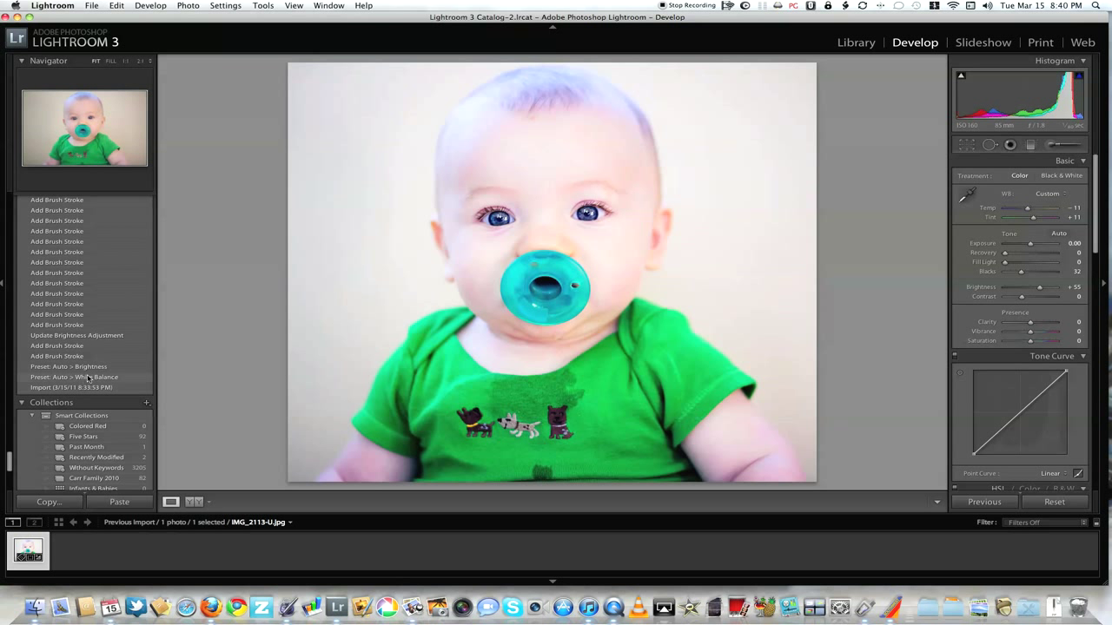
pyautogui.scroll(5, 87, 356)
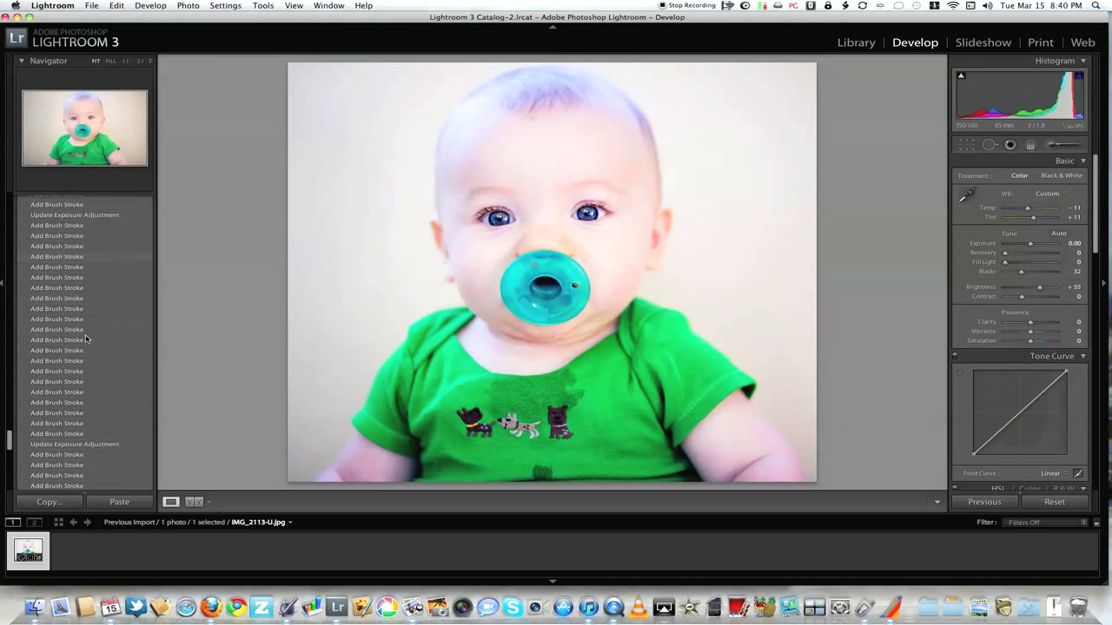
pyautogui.scroll(-5, 86, 338)
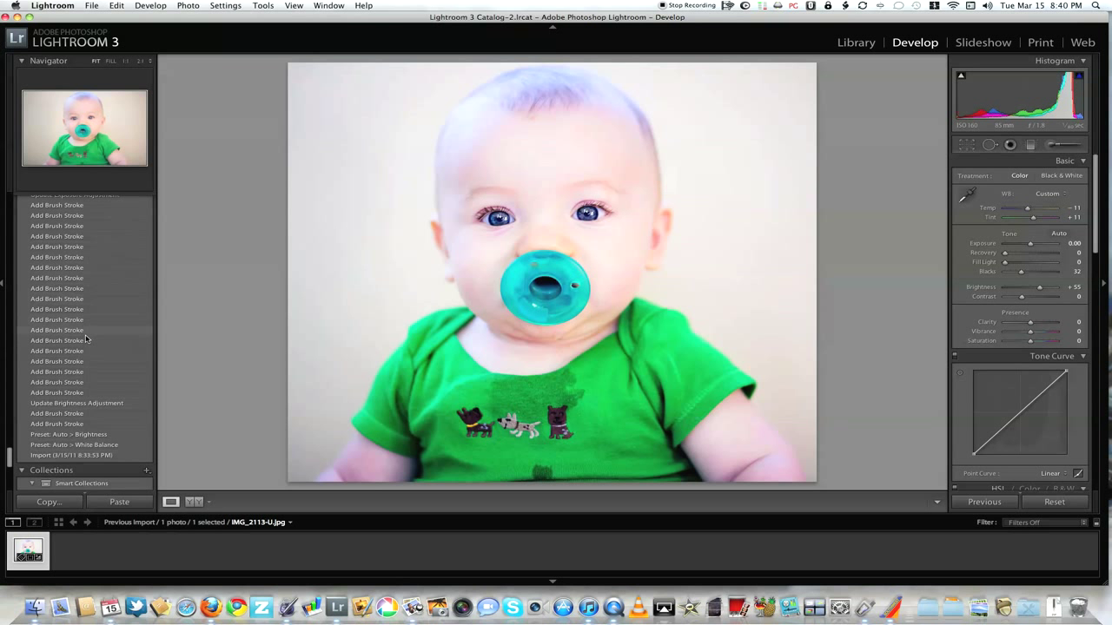
pyautogui.click(89, 455)
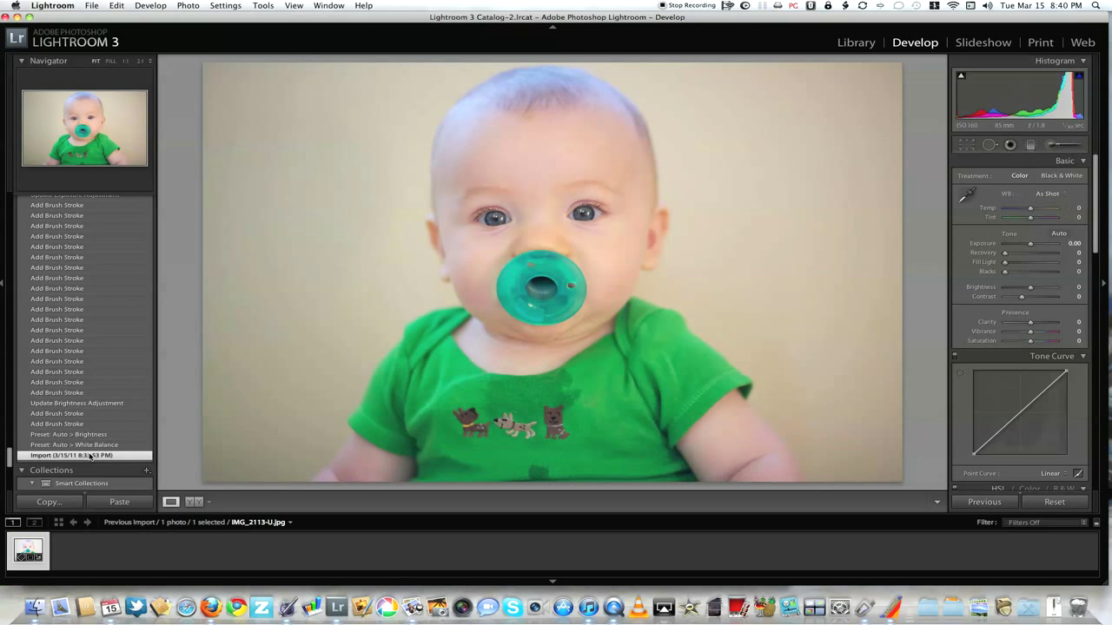
pyautogui.scroll(5, 85, 399)
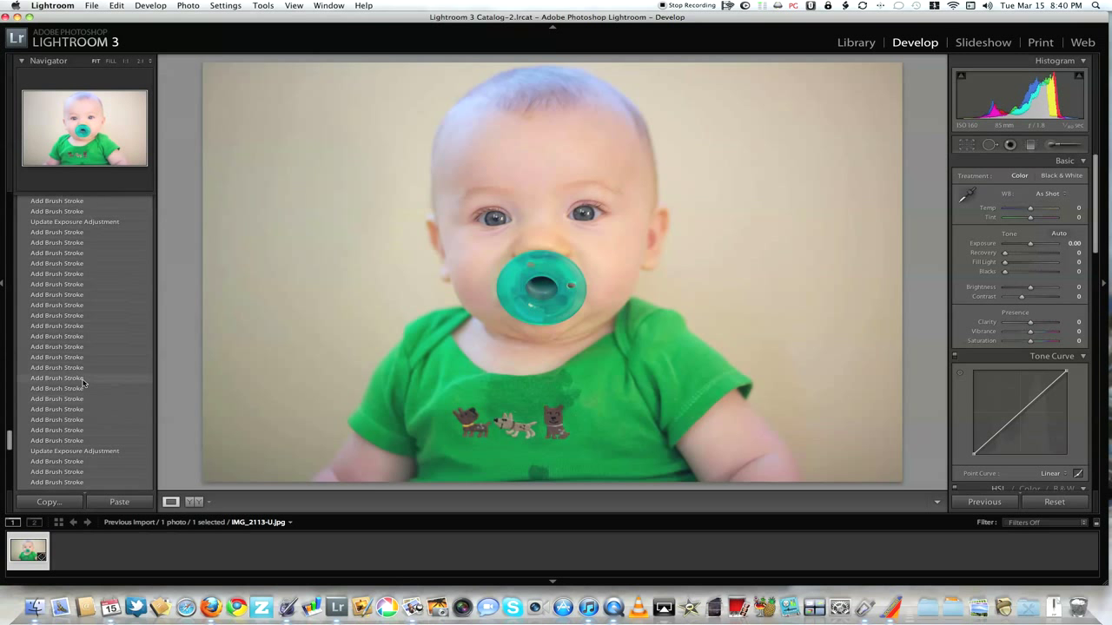
pyautogui.scroll(5, 83, 348)
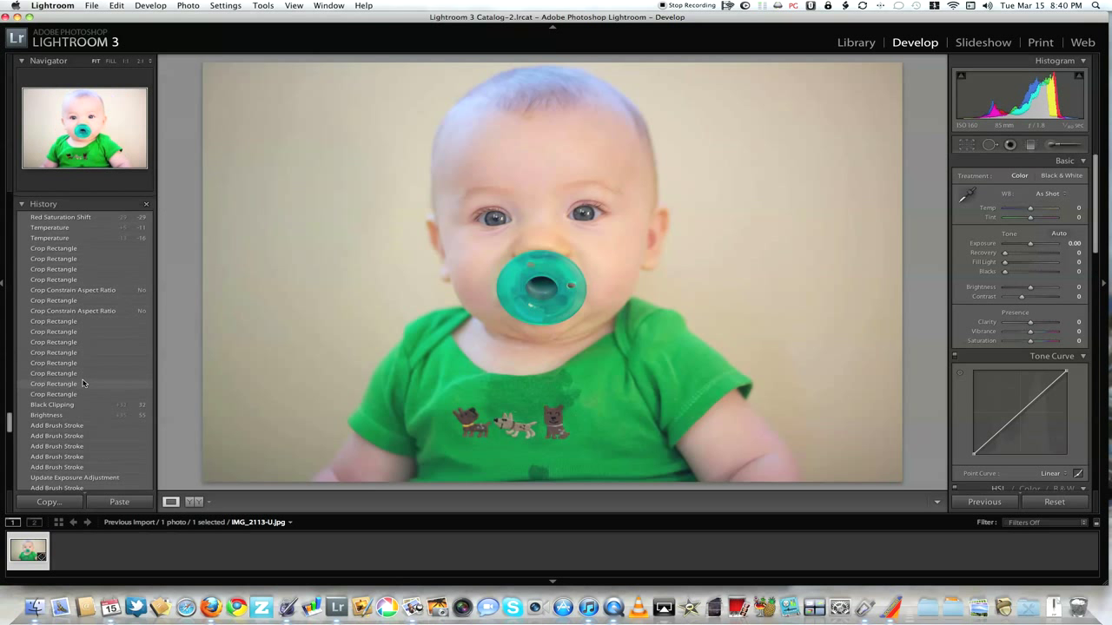
pyautogui.click(81, 218)
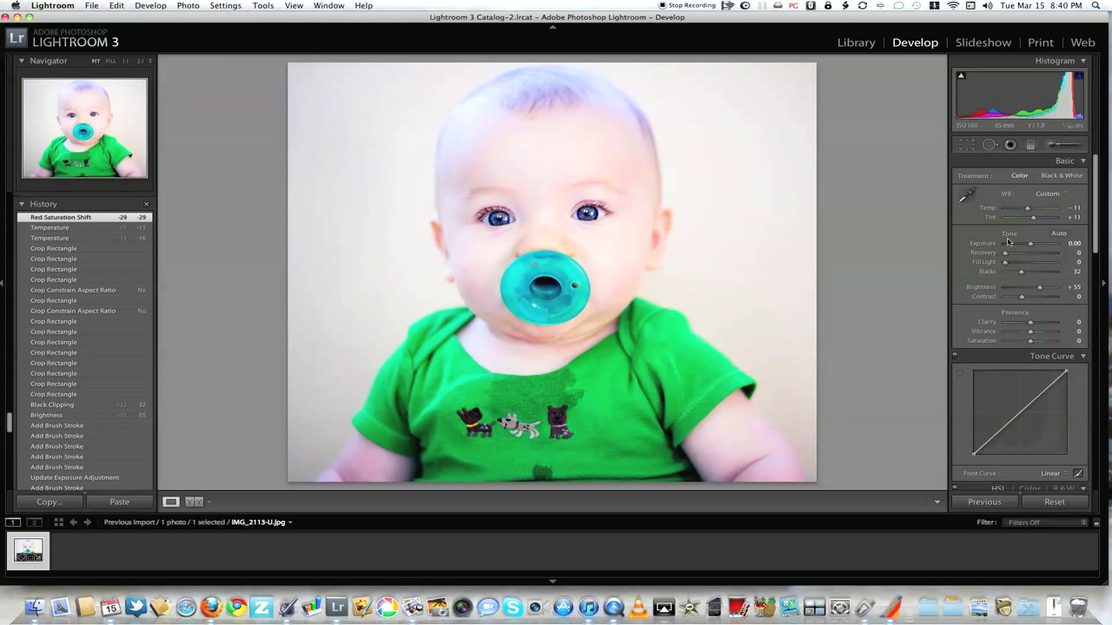
# Step: Lower the colour temperature to -14 with the Temp slider
pyautogui.moveTo(1028, 211); pyautogui.dragTo(1024, 211)
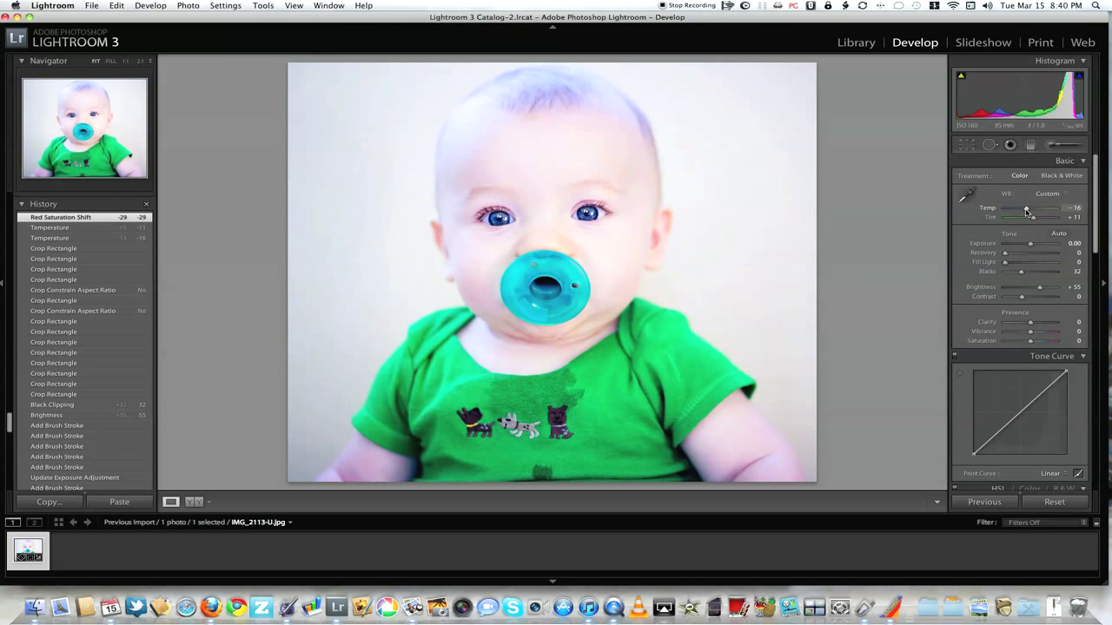
pyautogui.moveTo(1028, 211); pyautogui.dragTo(1027, 211)
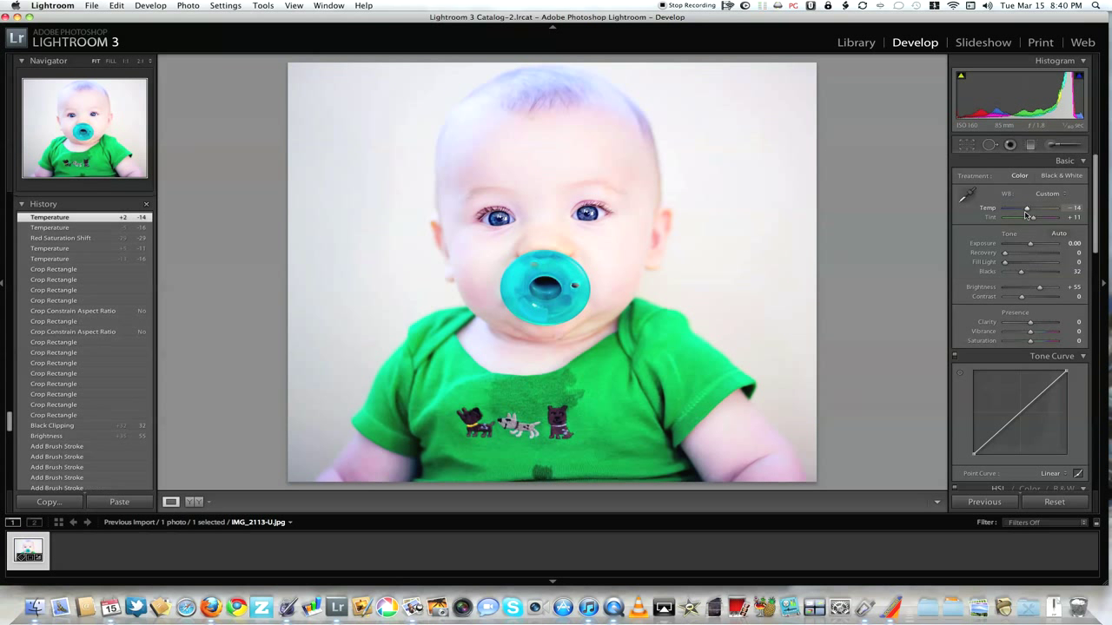
pyautogui.click(967, 146)
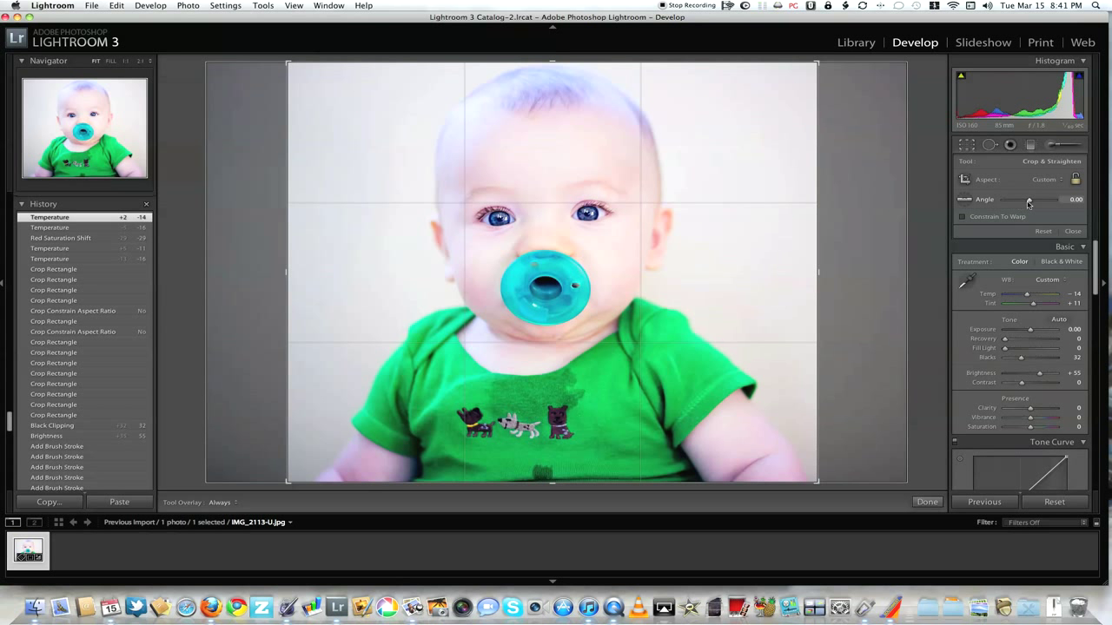
# Step: Rotate the crop to -33.62°, frame the baby's face, commit, and set Clarity to +14
pyautogui.moveTo(1029, 202); pyautogui.dragTo(1009, 203)
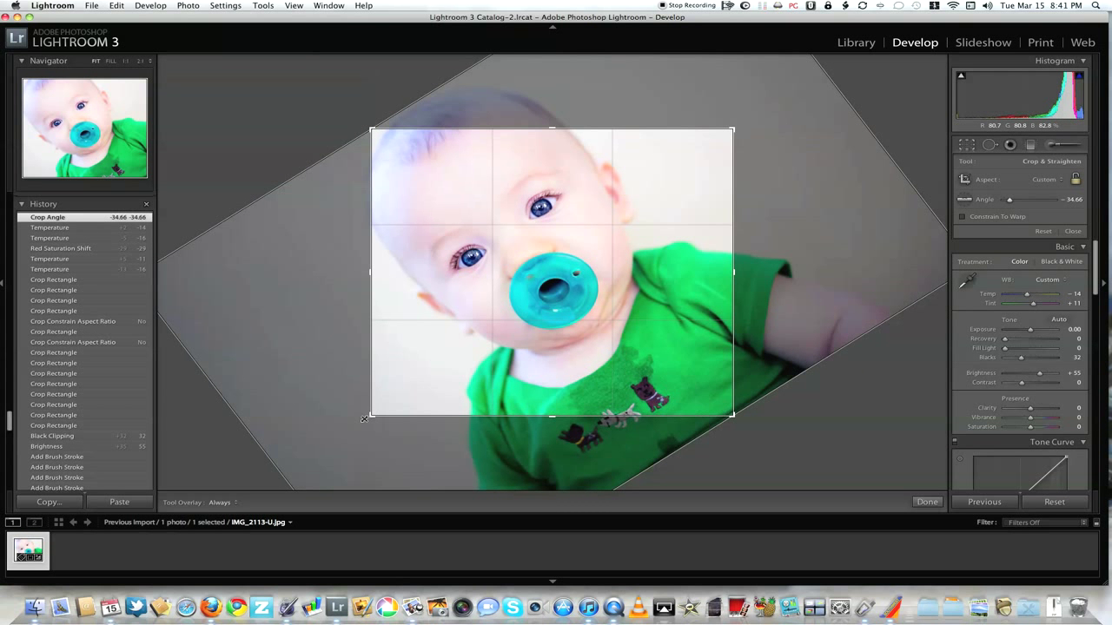
pyautogui.moveTo(485, 240); pyautogui.dragTo(507, 235)
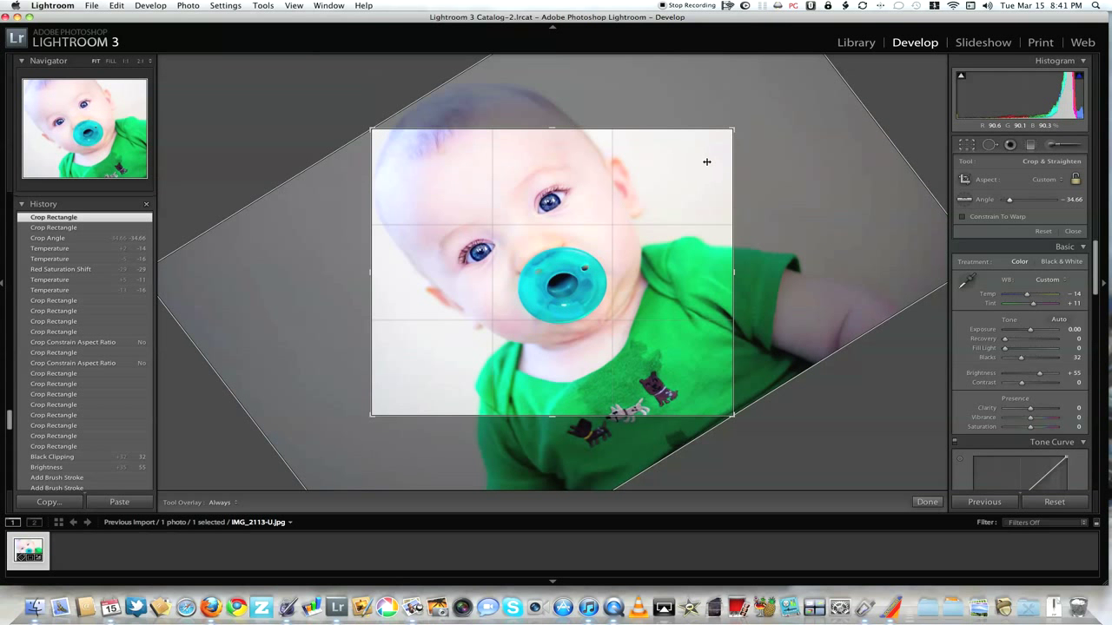
pyautogui.moveTo(1009, 200); pyautogui.dragTo(1010, 201)
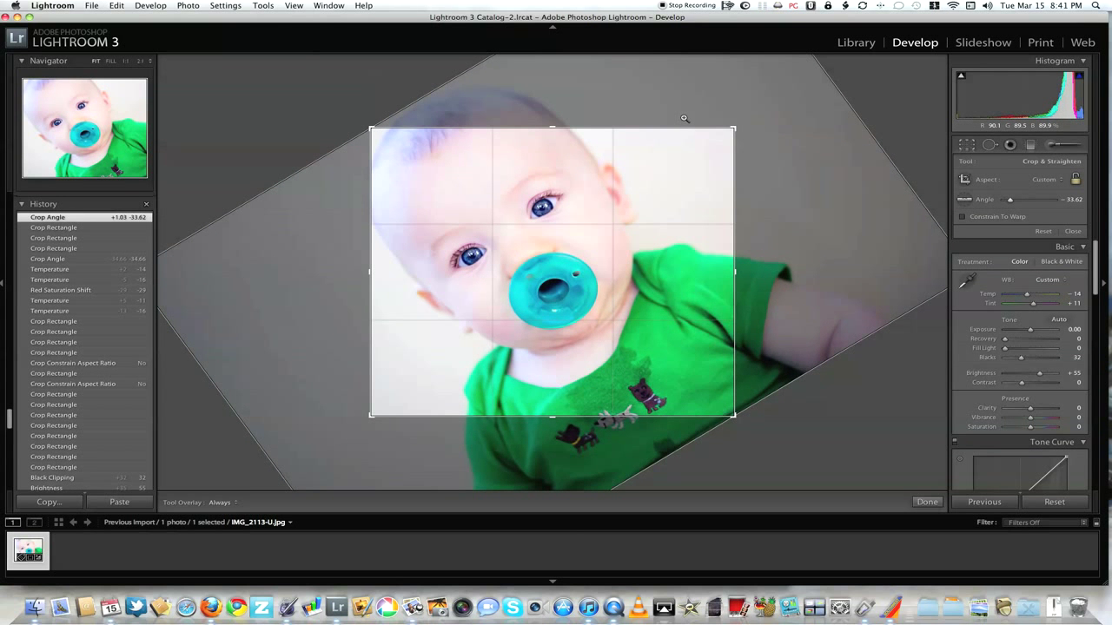
pyautogui.press('Return')
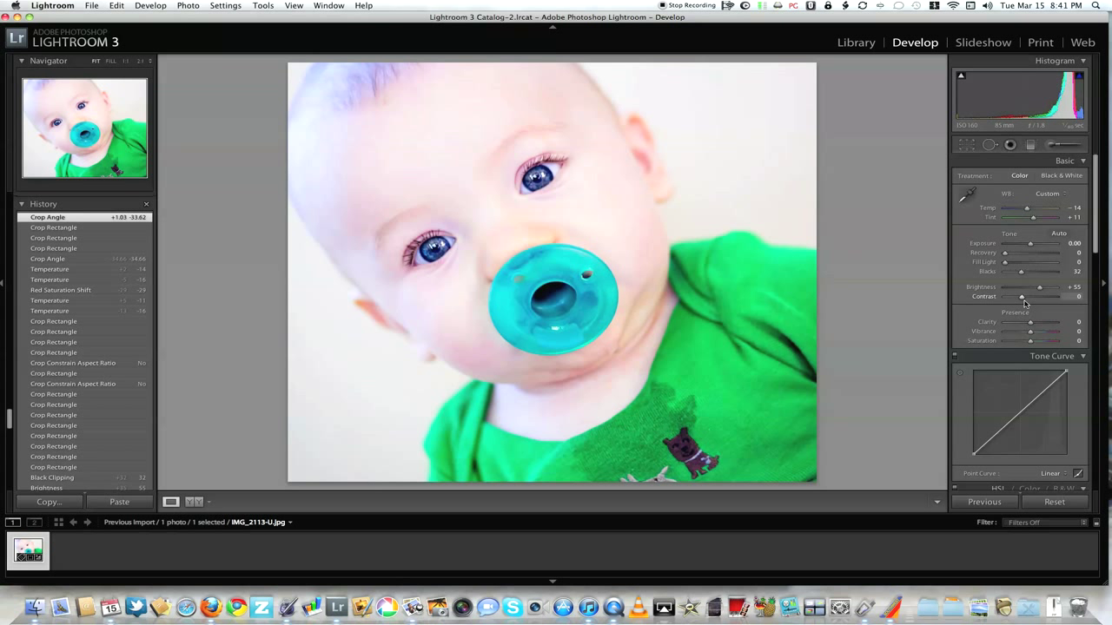
pyautogui.moveTo(1032, 324); pyautogui.dragTo(1034, 323)
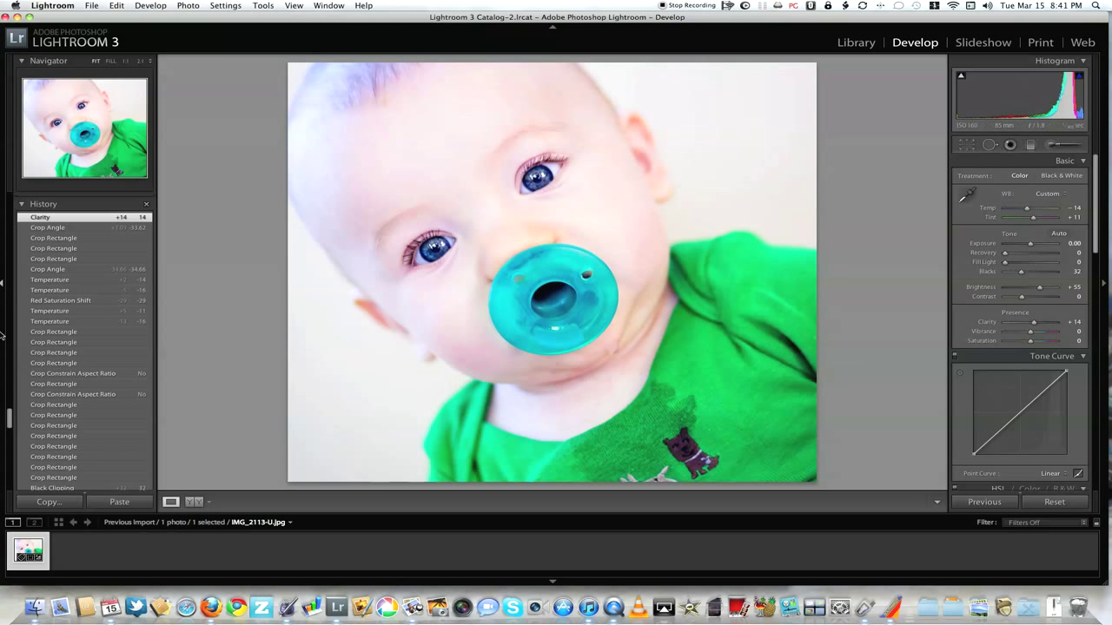
# Step: Apply the Sharpen > Portraits > Medium preset to the baby portrait
pyautogui.scroll(15, 71, 272)
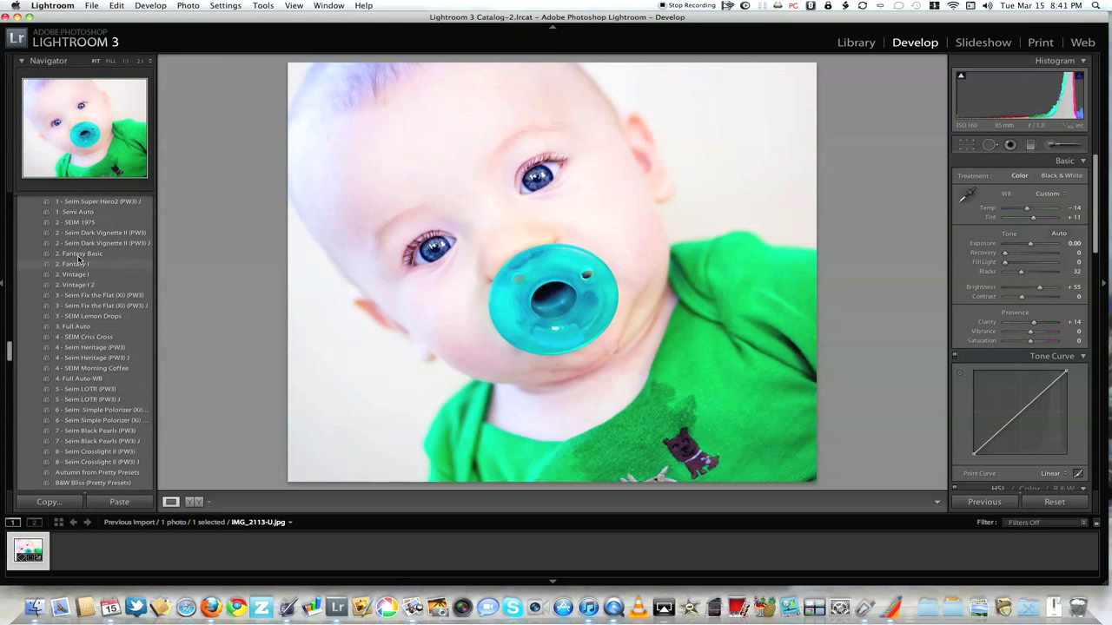
pyautogui.scroll(10, 78, 258)
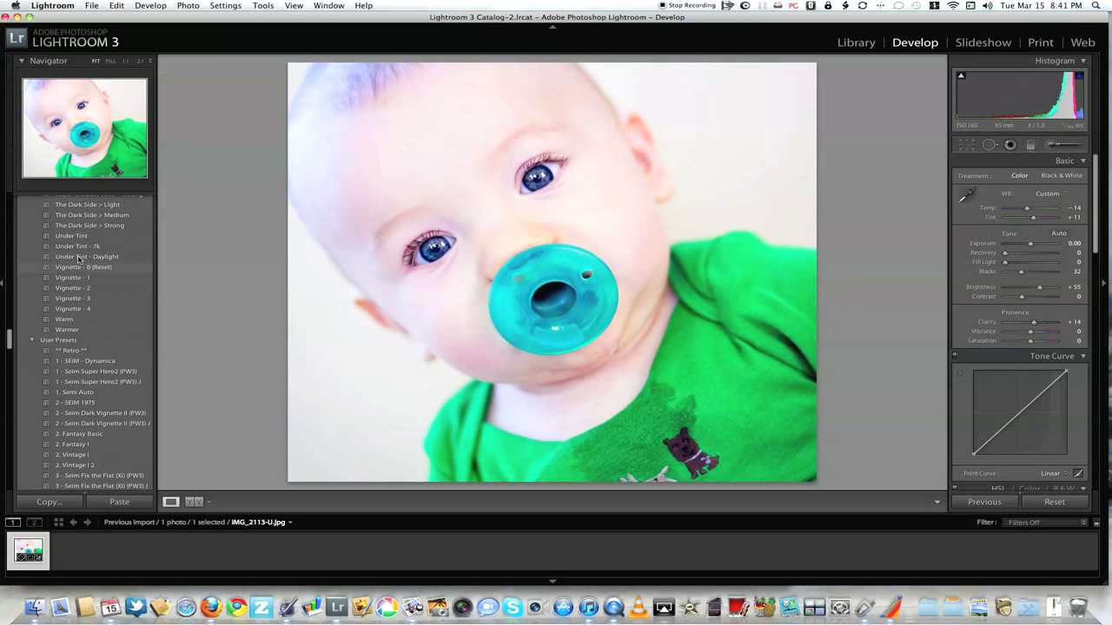
pyautogui.scroll(-8, 78, 259)
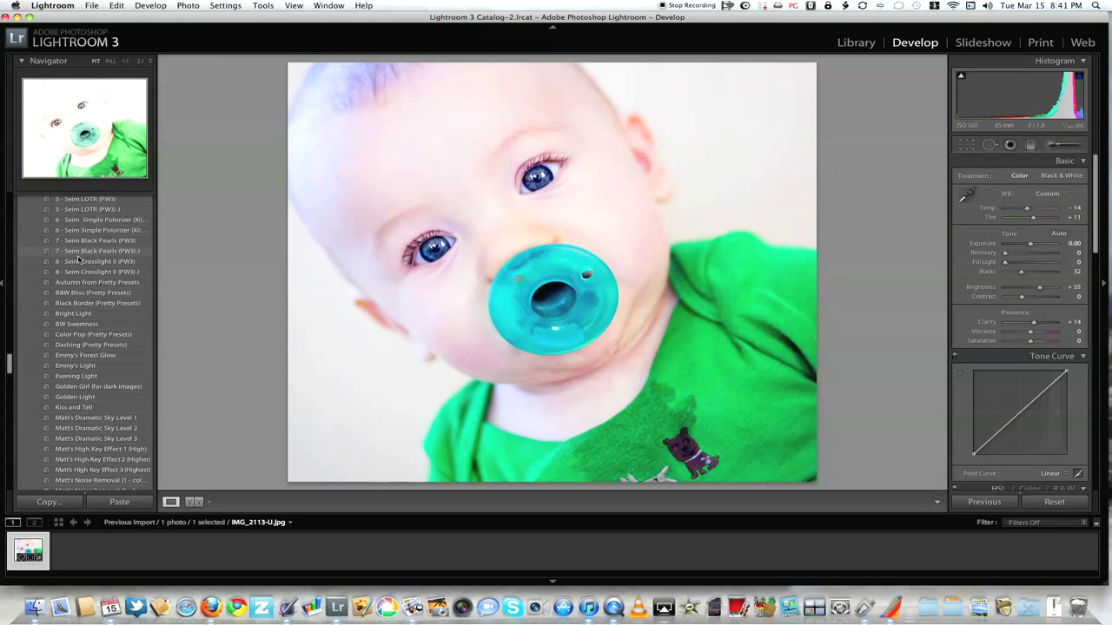
pyautogui.scroll(10, 78, 259)
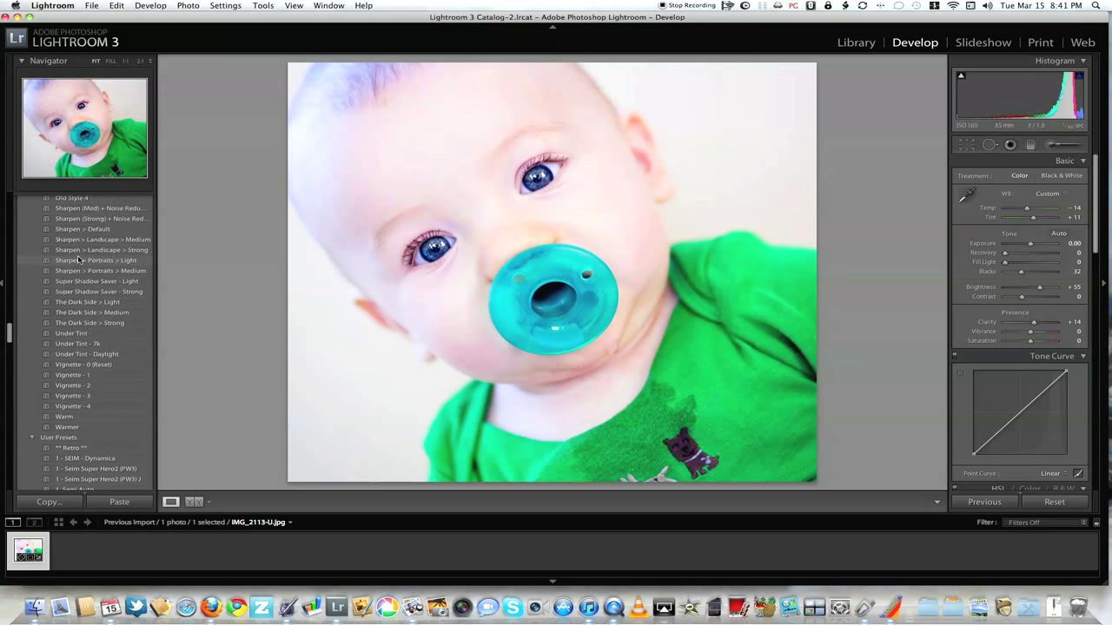
pyautogui.scroll(5, 78, 259)
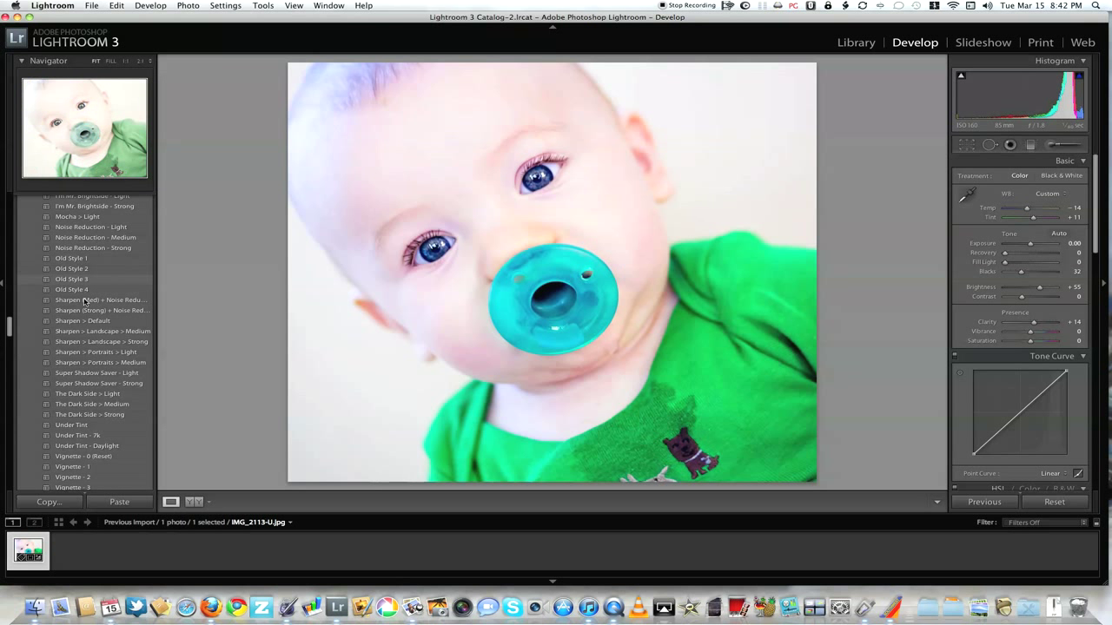
pyautogui.click(118, 363)
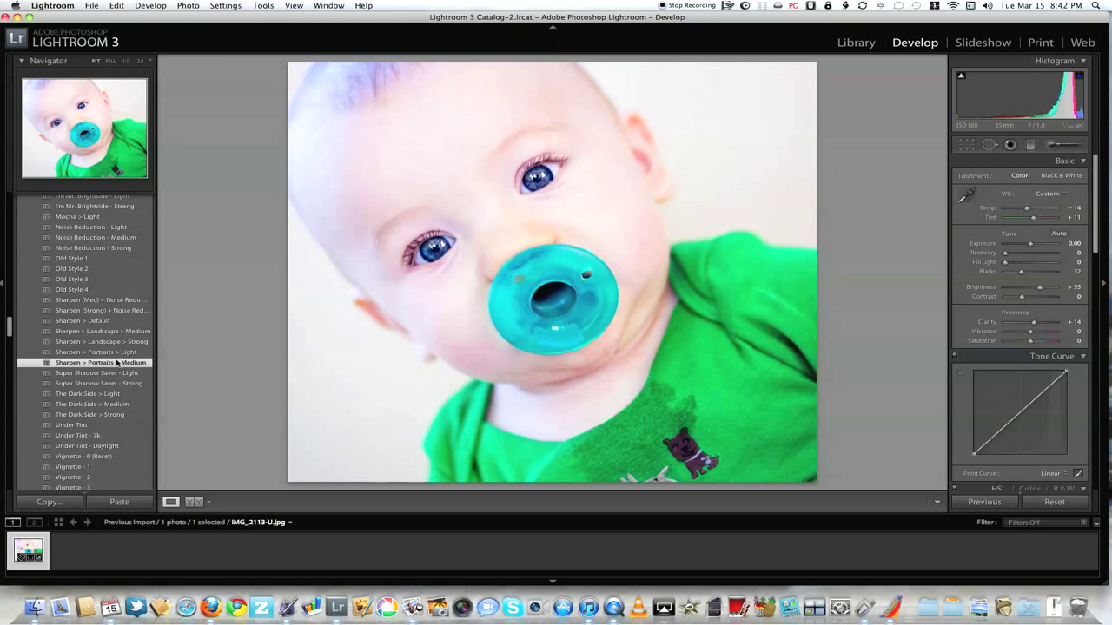
# Step: Apply the Auto > Exposure preset and push exposure up to about +1.10
pyautogui.scroll(10, 86, 348)
pyautogui.click(81, 281)
pyautogui.moveTo(1034, 245); pyautogui.dragTo(1023, 247)
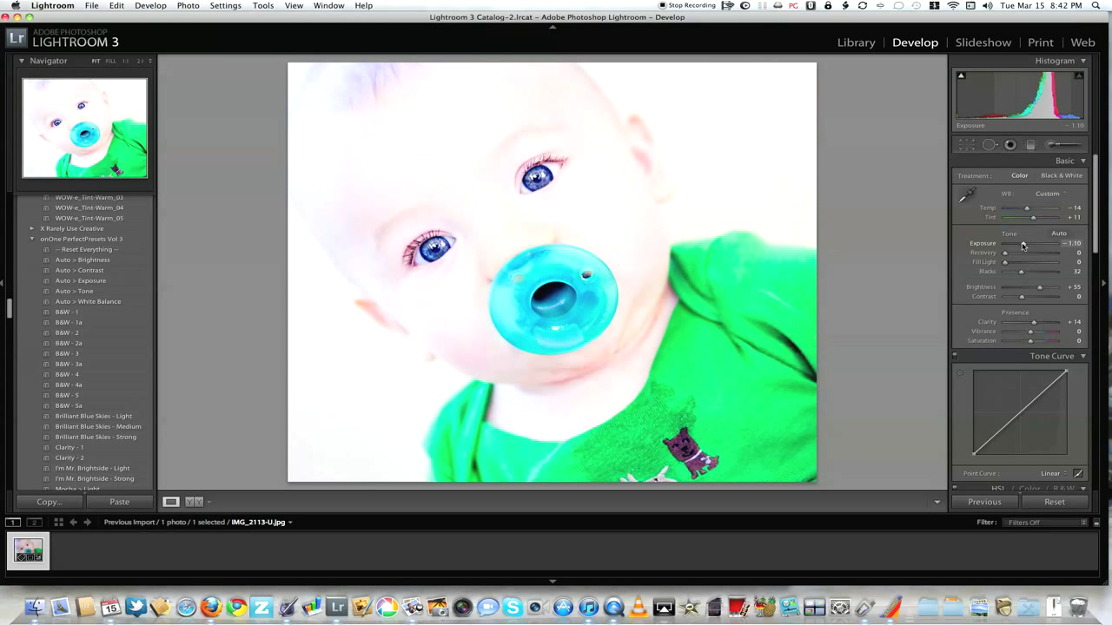
# Step: Reset exposure, settle it around +0.20, and lower Brightness from +55 to +31
pyautogui.doubleClick(1022, 246)
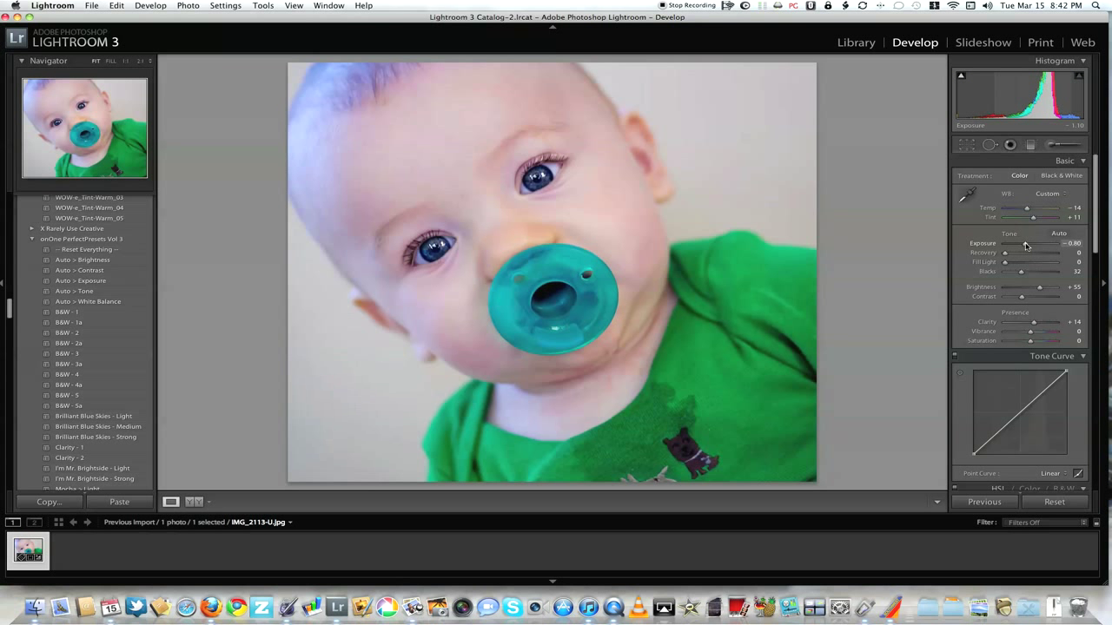
pyautogui.moveTo(1030, 247); pyautogui.dragTo(1031, 247)
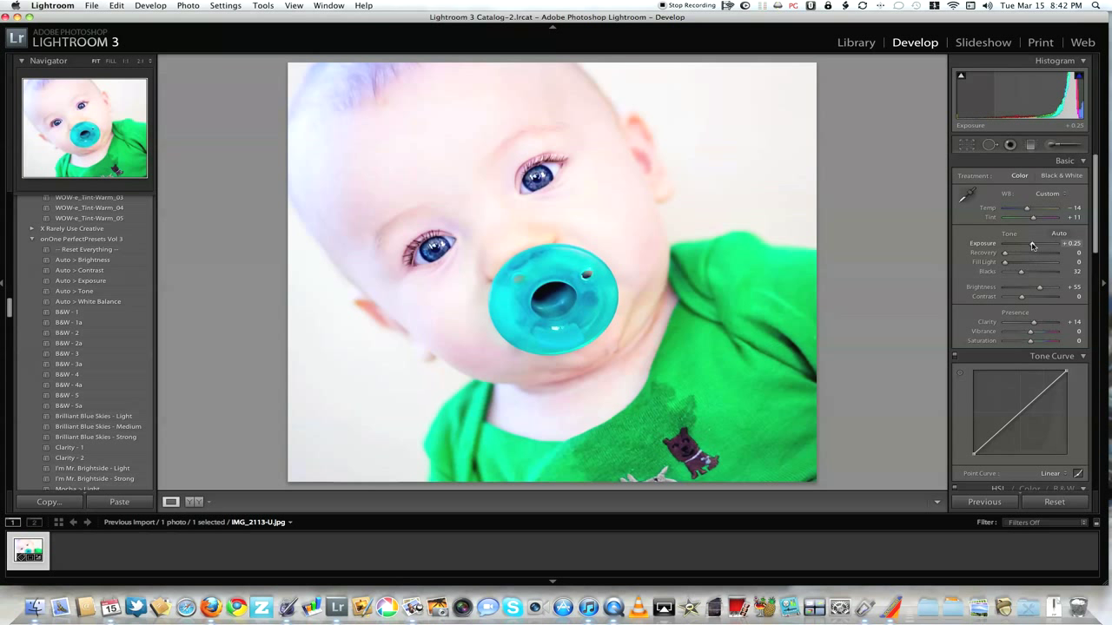
pyautogui.moveTo(1032, 246); pyautogui.dragTo(1034, 247)
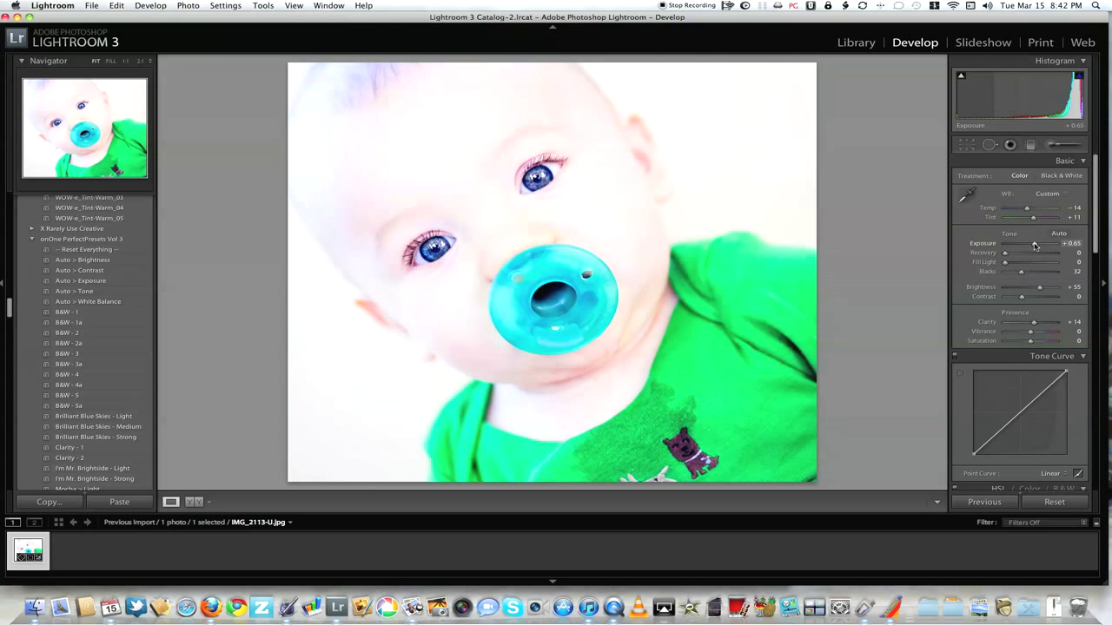
pyautogui.moveTo(1035, 247); pyautogui.dragTo(1031, 249)
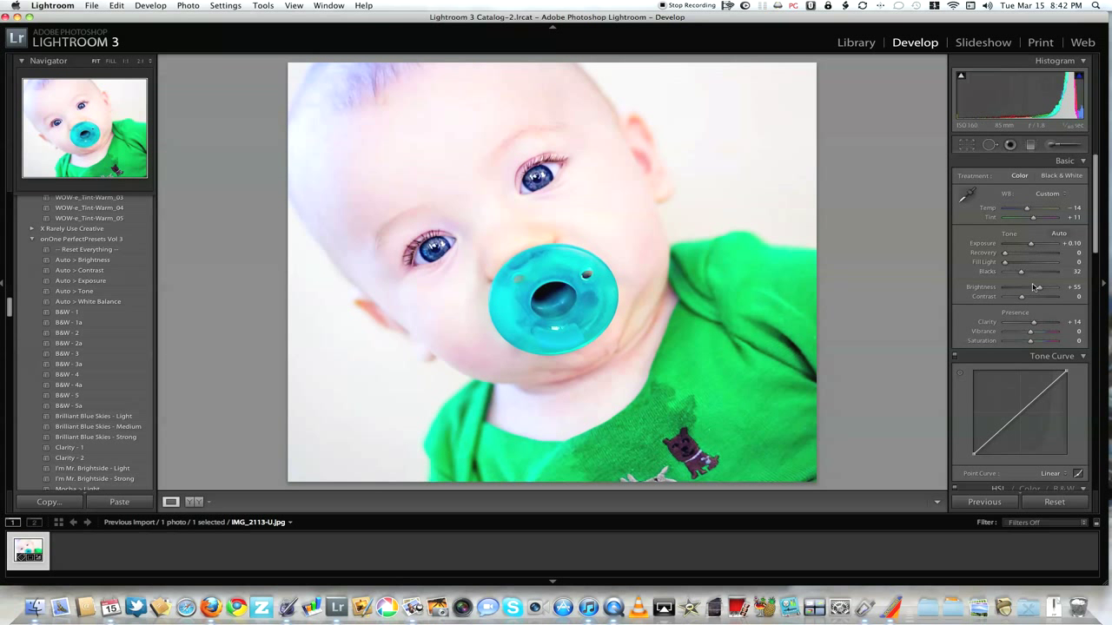
pyautogui.moveTo(1038, 291); pyautogui.dragTo(1036, 290)
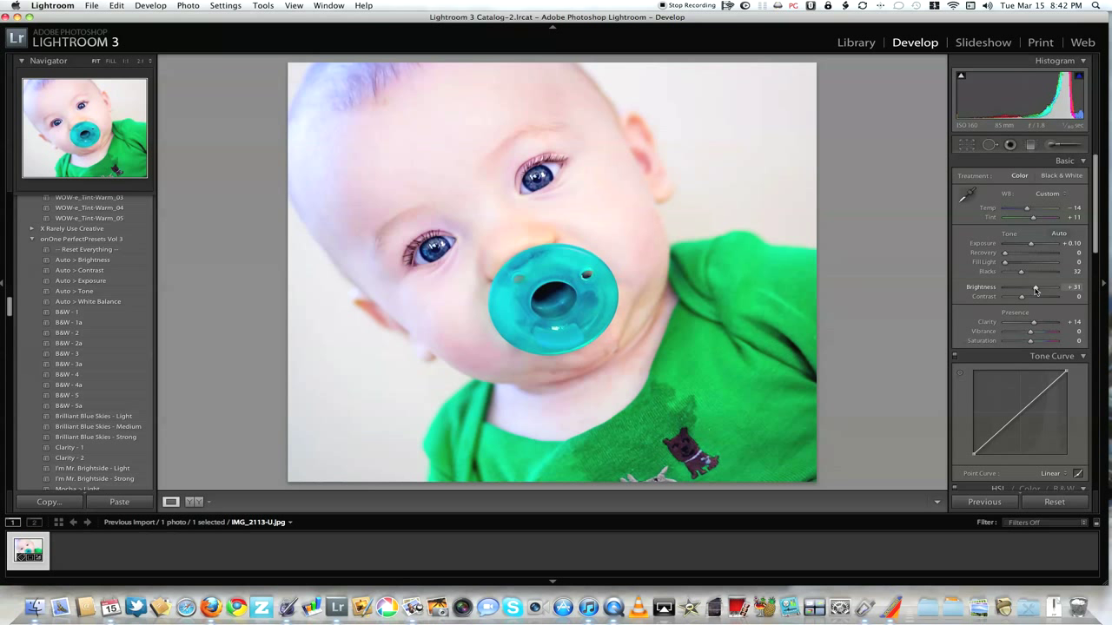
pyautogui.click(198, 506)
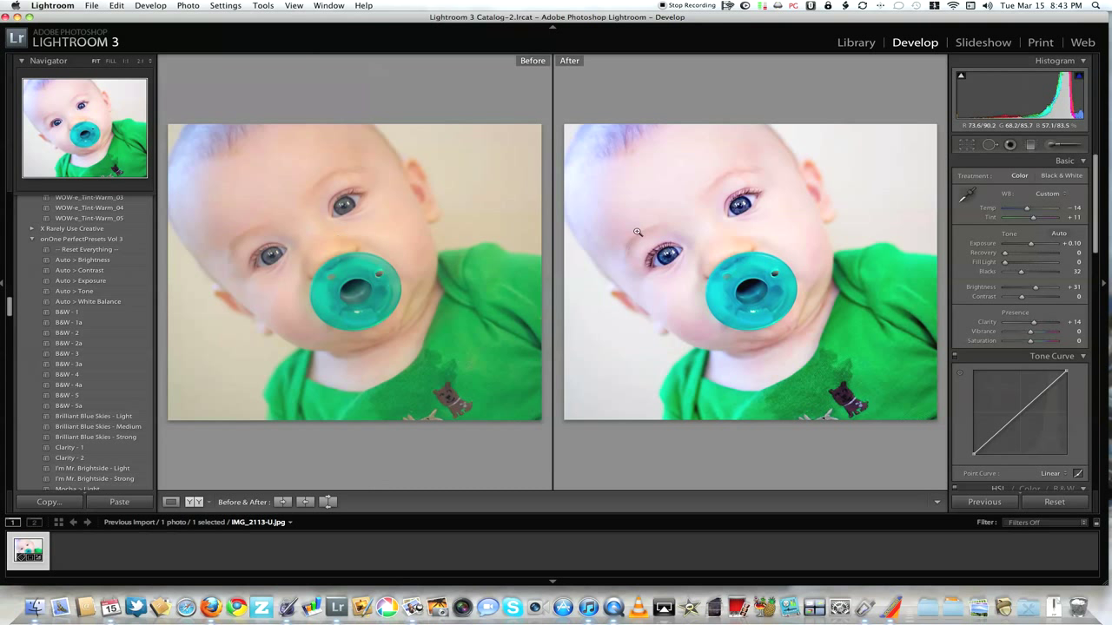
pyautogui.click(171, 503)
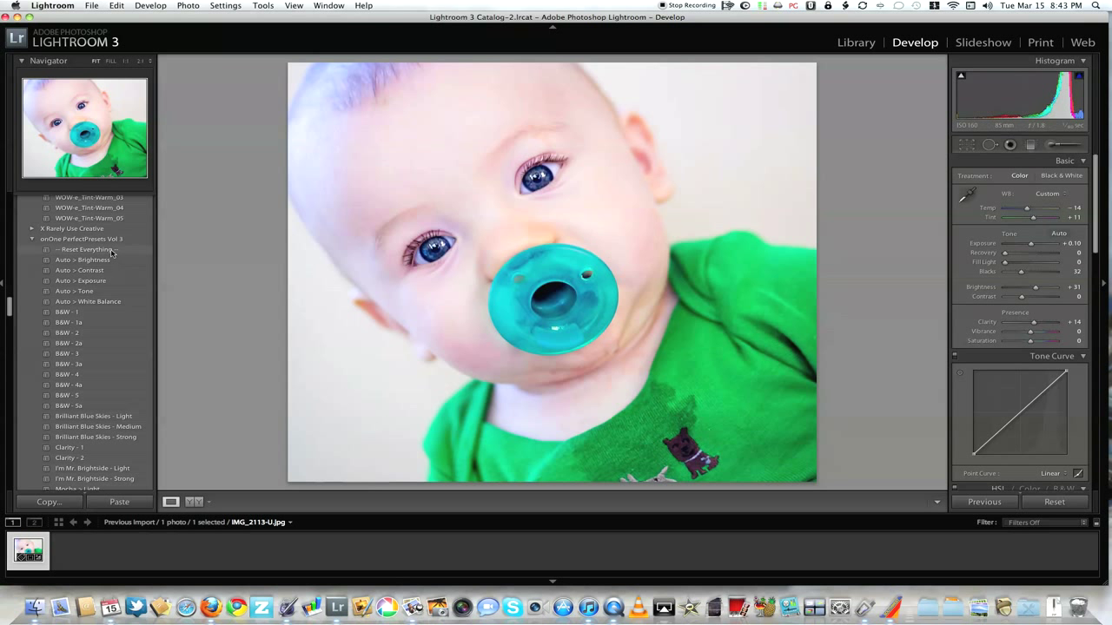
pyautogui.scroll(5, 108, 221)
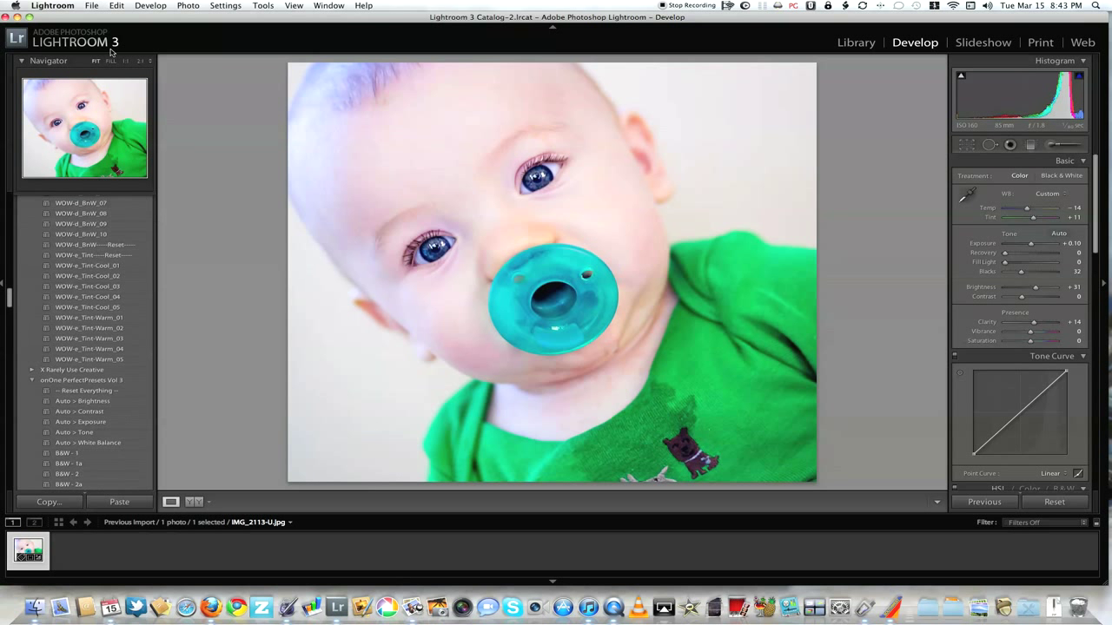
pyautogui.click(96, 6)
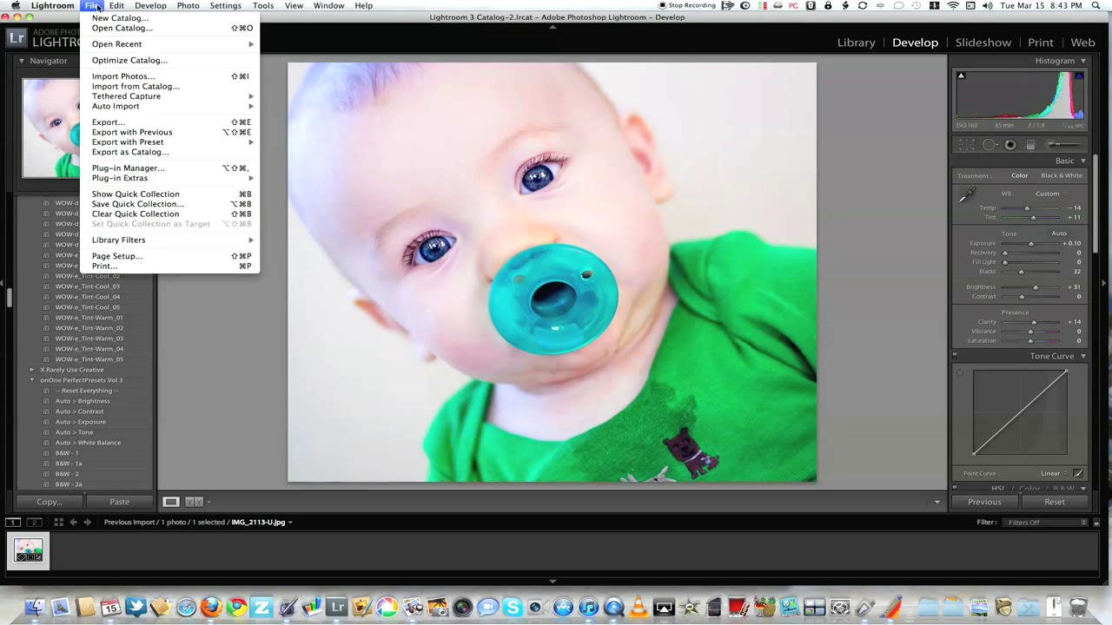
pyautogui.click(132, 126)
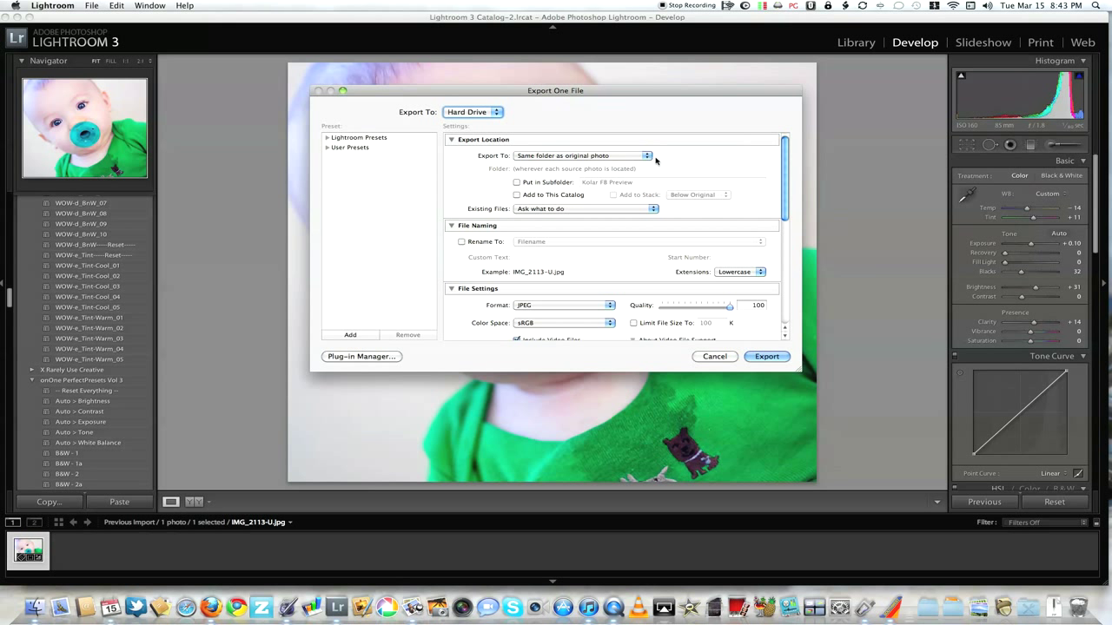
pyautogui.scroll(-5, 660, 163)
pyautogui.scroll(-3, 666, 163)
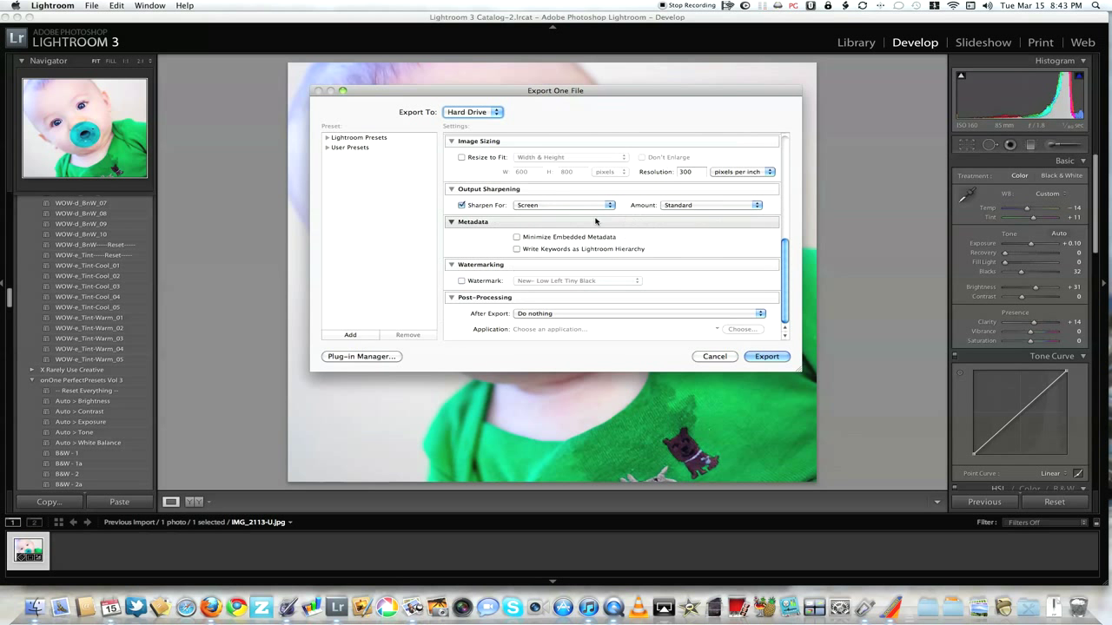
pyautogui.click(462, 282)
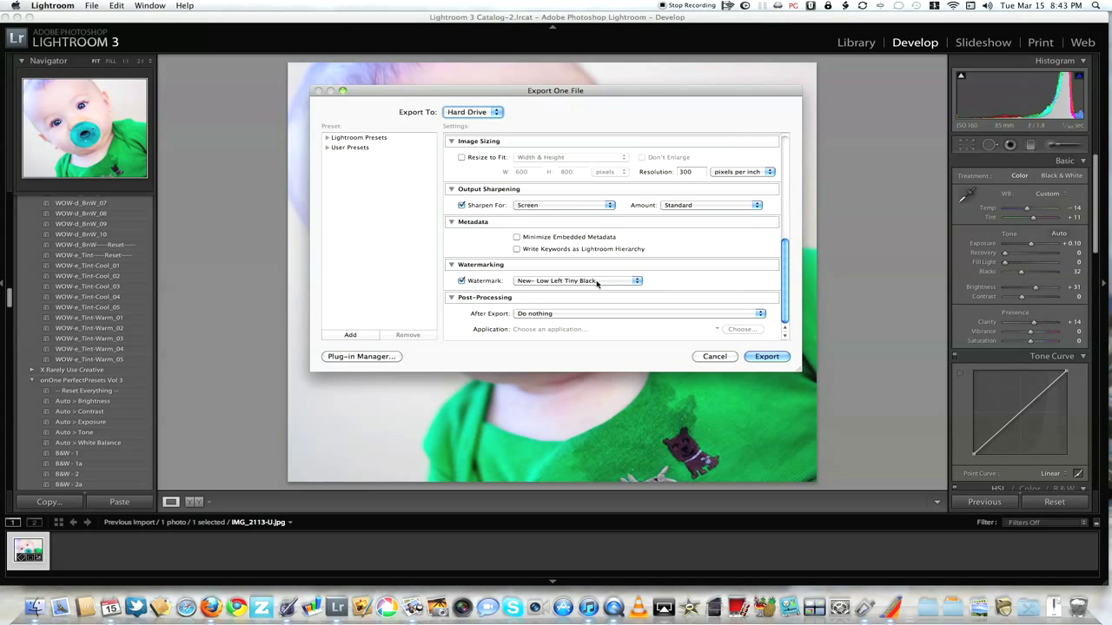
pyautogui.click(636, 281)
pyautogui.click(673, 285)
pyautogui.click(462, 281)
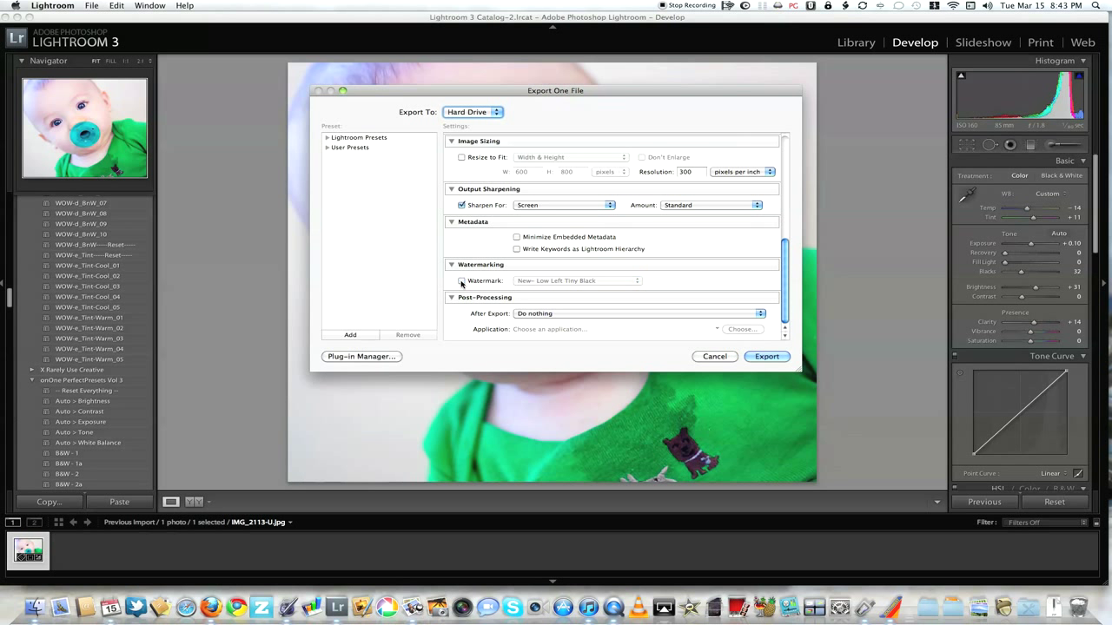
pyautogui.scroll(3, 637, 278)
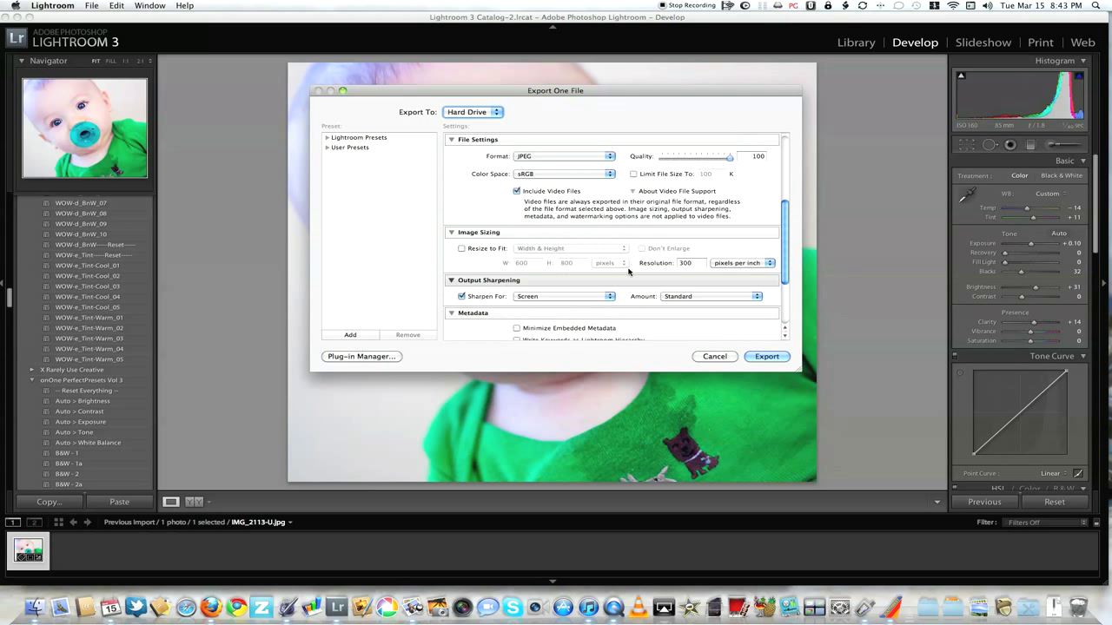
pyautogui.scroll(4, 543, 243)
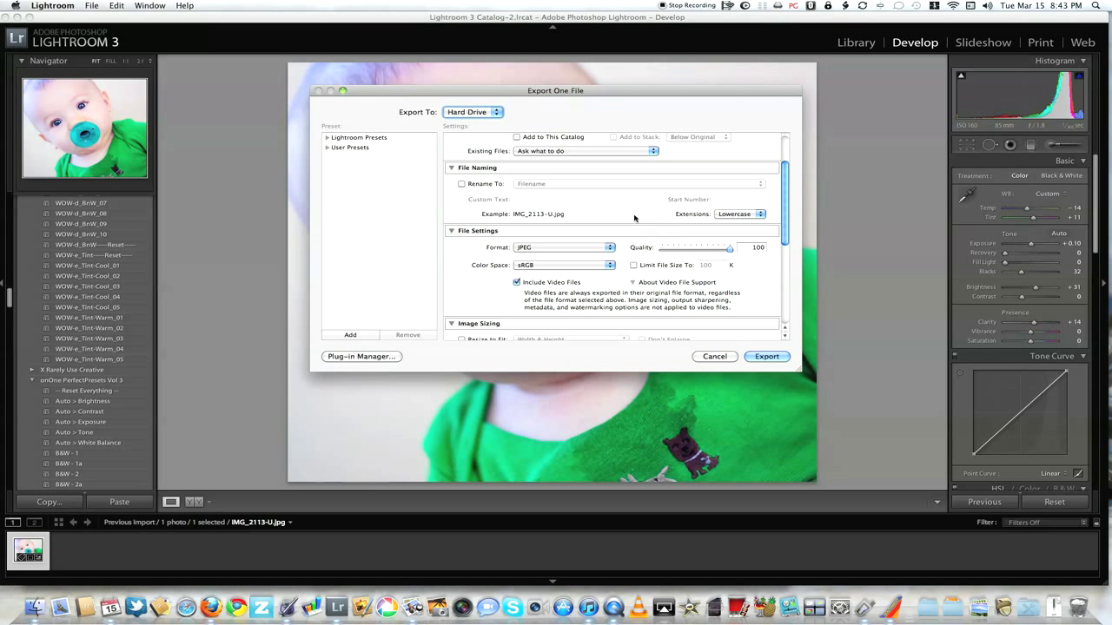
pyautogui.scroll(-5, 634, 218)
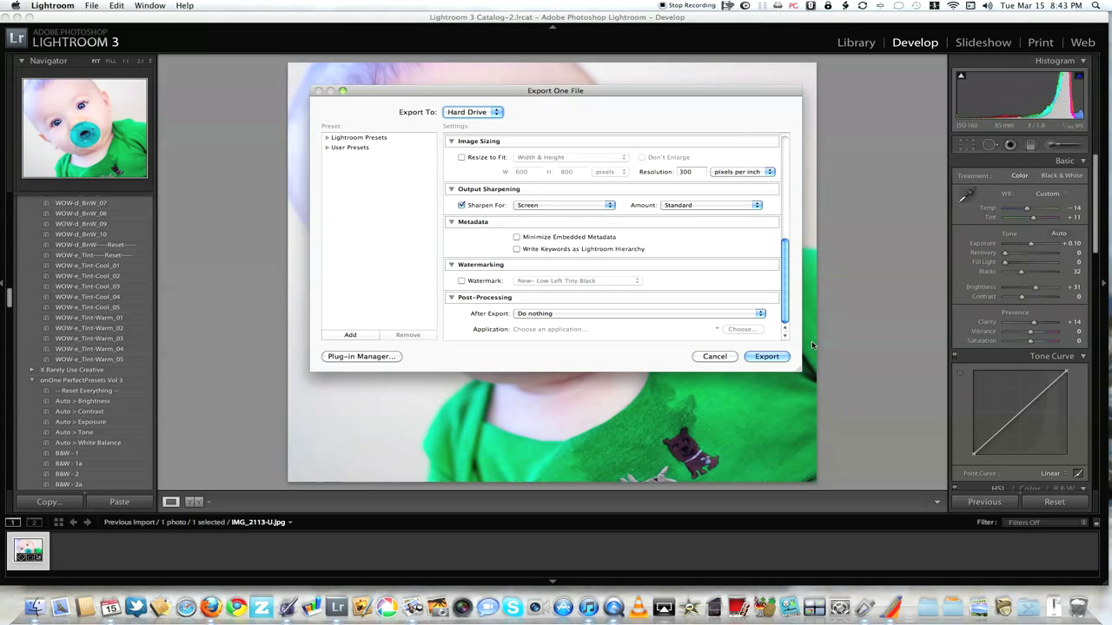
pyautogui.click(711, 356)
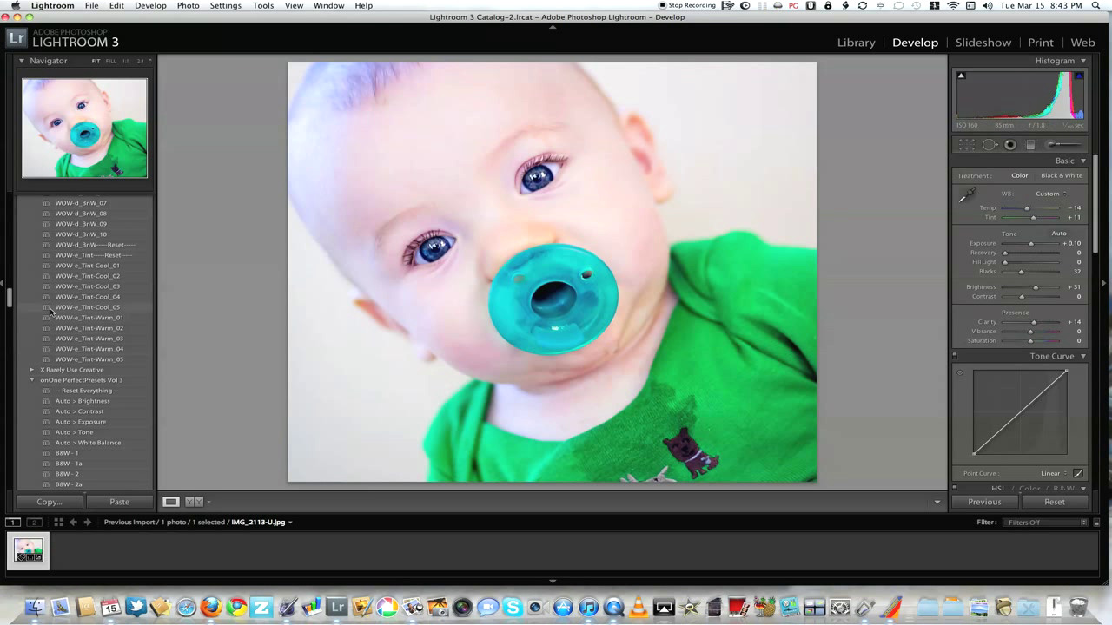
# Step: Frame the photo with the Black Border (Pretty Presets) preset's black rounded-corner border
pyautogui.scroll(-15, 50, 311)
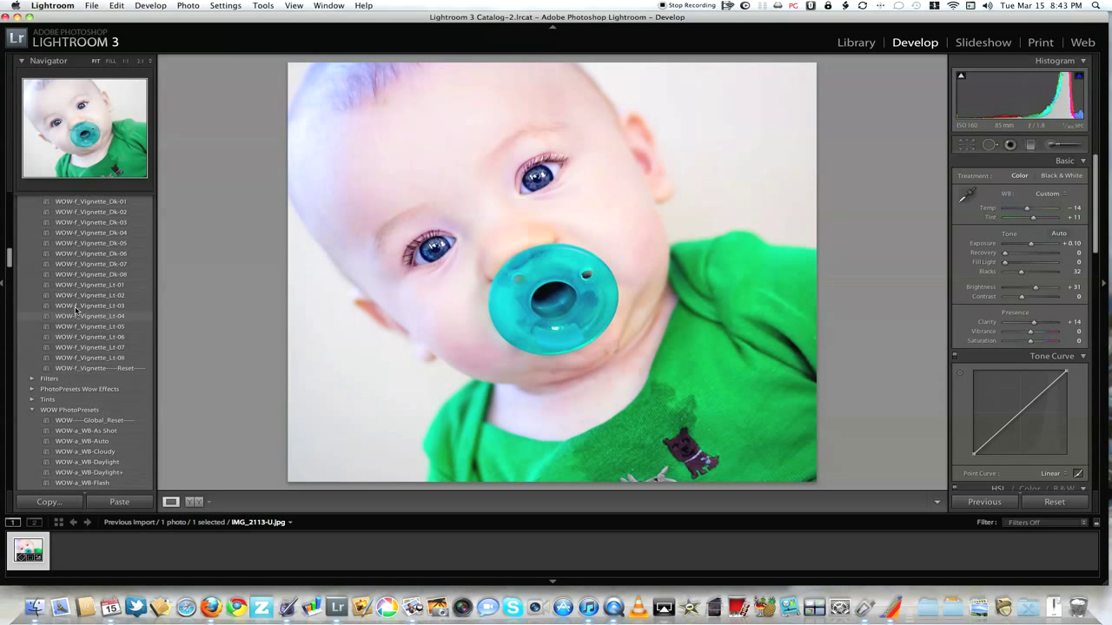
pyautogui.scroll(15, 76, 310)
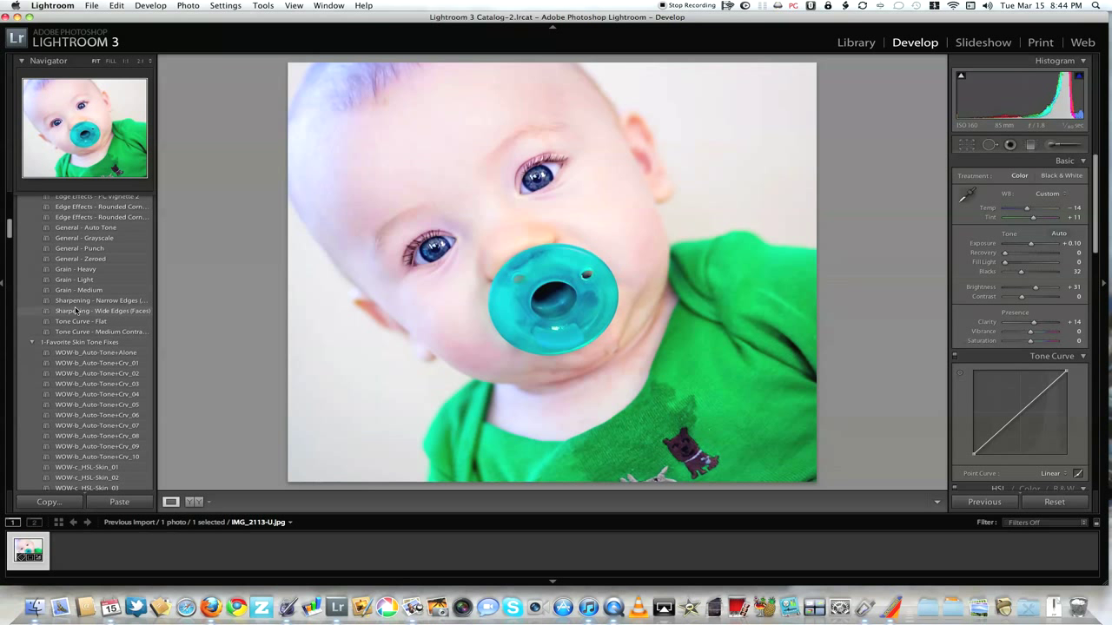
pyautogui.scroll(10, 81, 304)
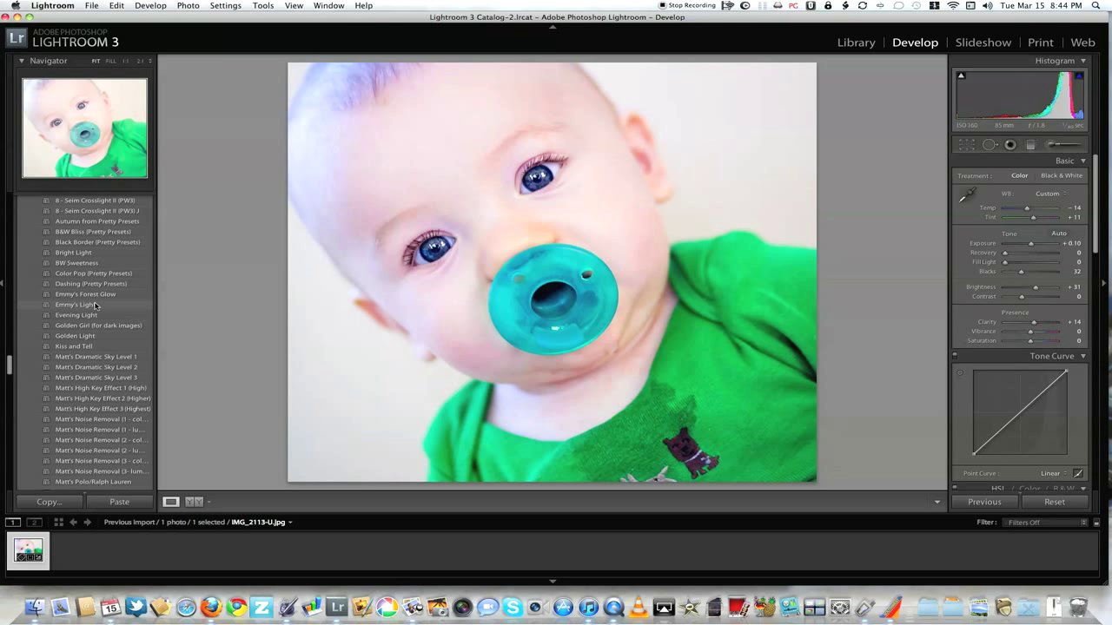
pyautogui.scroll(10, 95, 306)
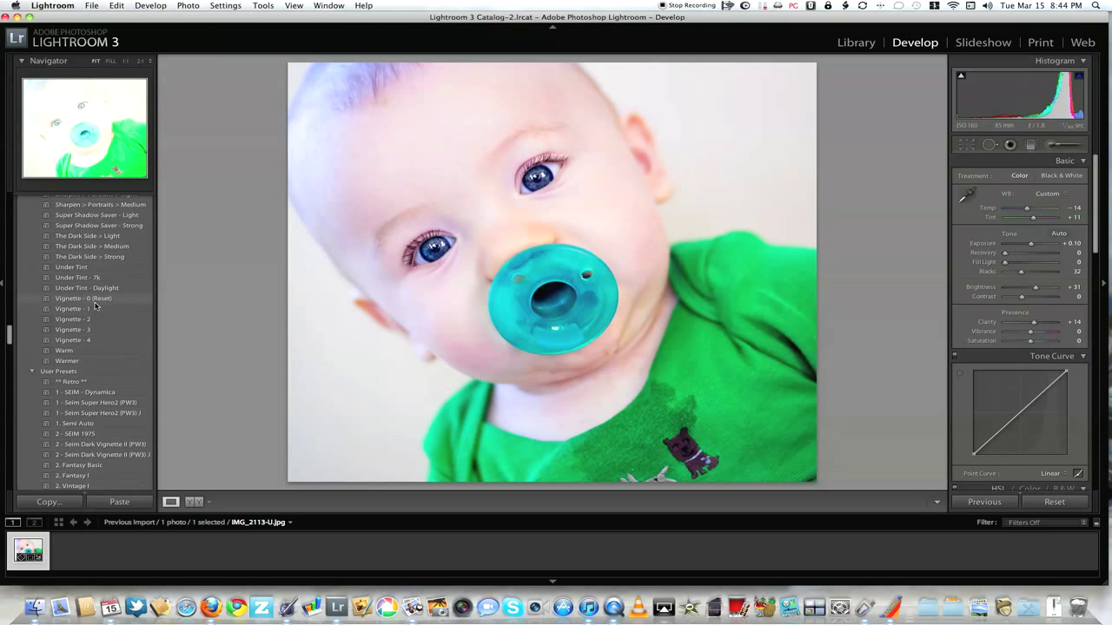
pyautogui.scroll(10, 95, 306)
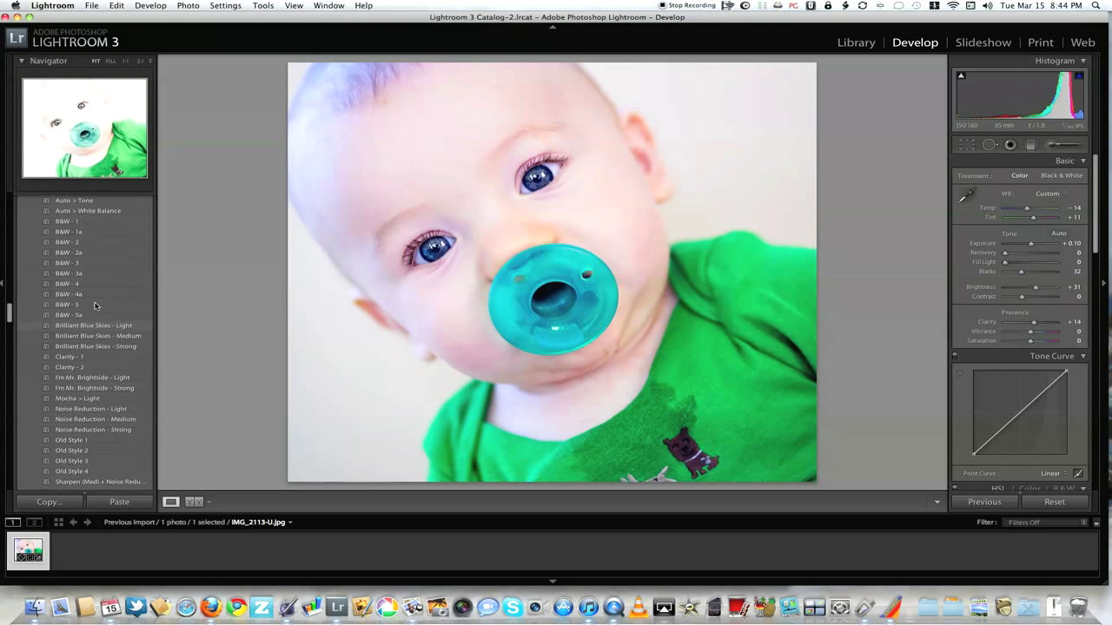
pyautogui.scroll(2, 96, 306)
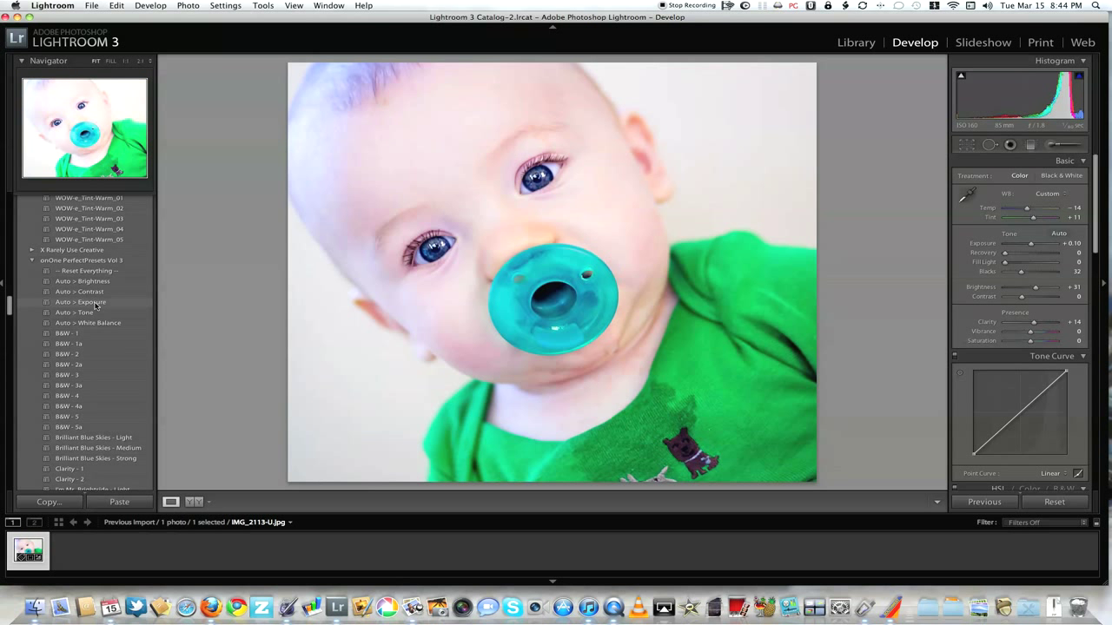
pyautogui.scroll(-10, 96, 306)
pyautogui.scroll(-5, 96, 306)
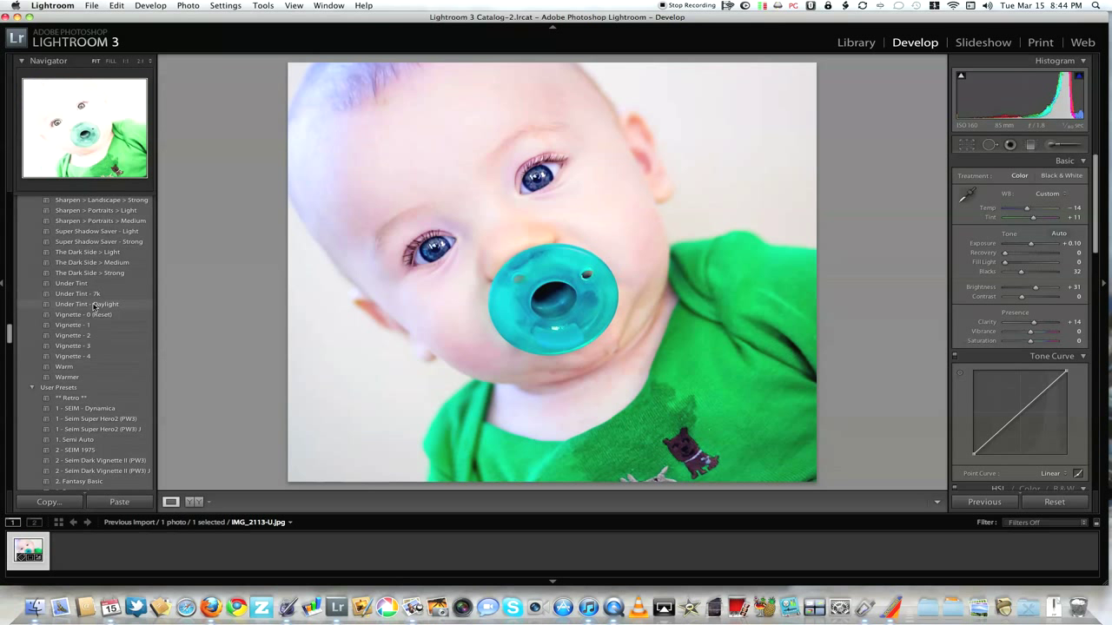
pyautogui.scroll(-8, 93, 330)
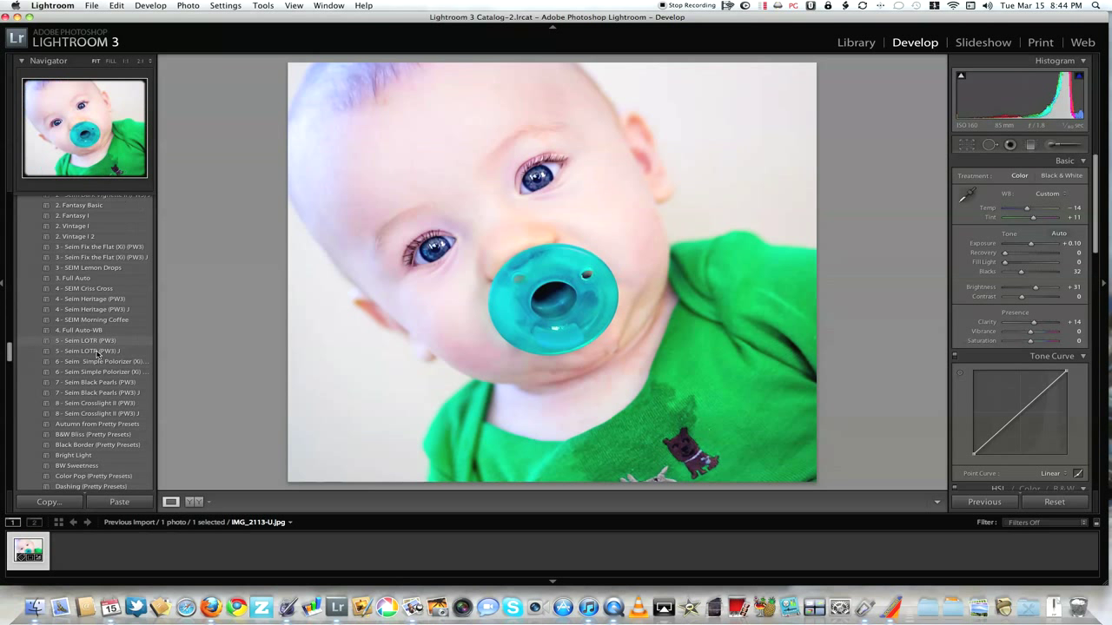
pyautogui.scroll(-5, 98, 353)
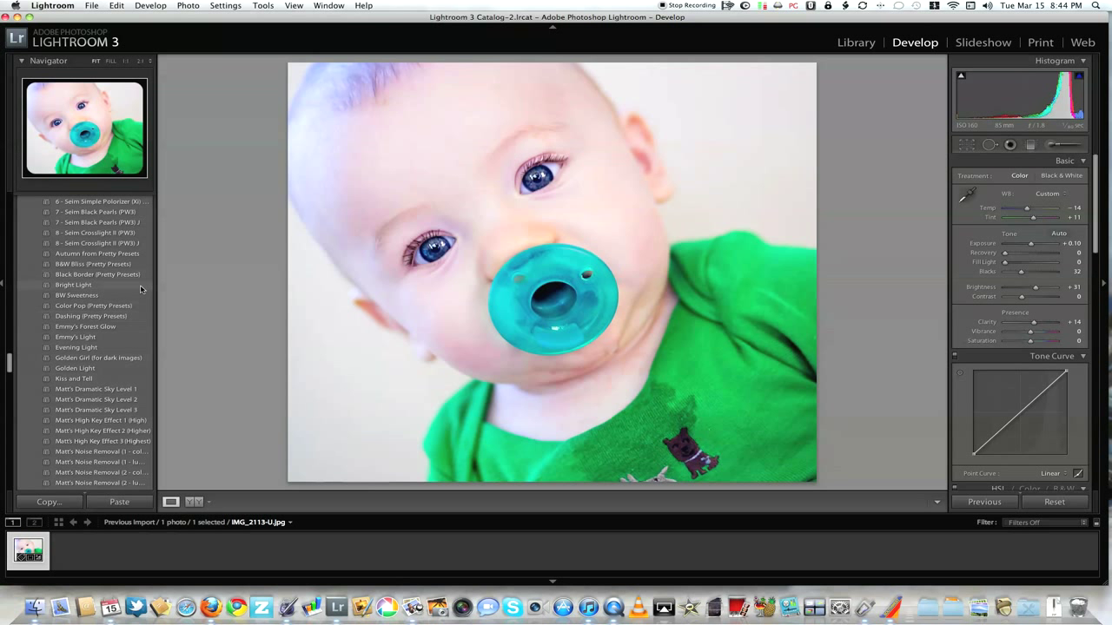
pyautogui.click(94, 275)
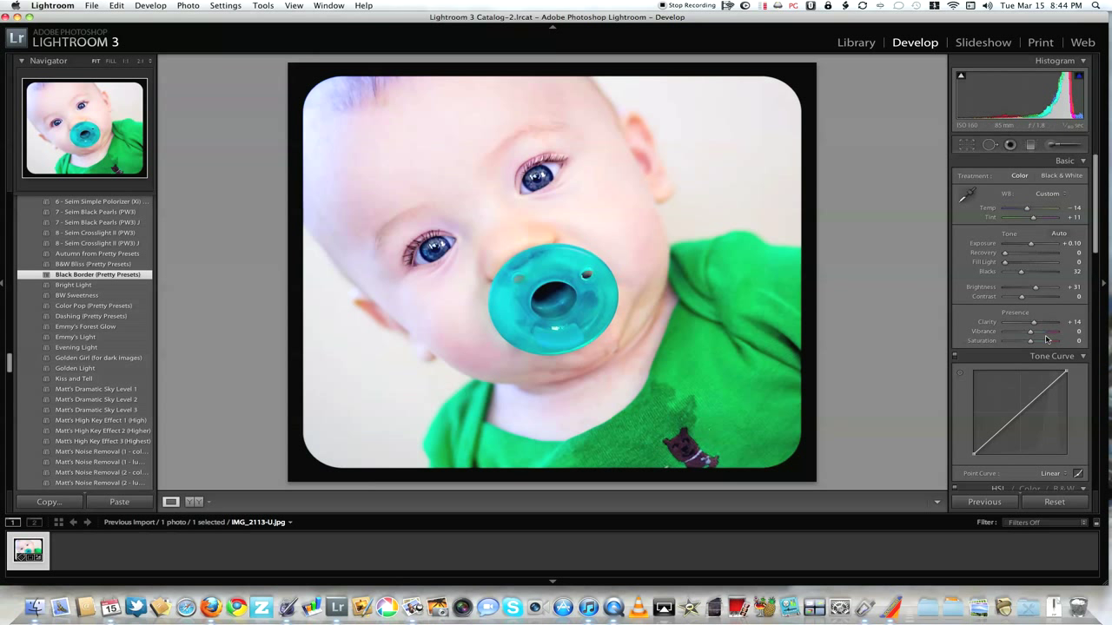
# Step: Lower the HSL Red saturation slider from -29 toward -38
pyautogui.scroll(-1, 1047, 338)
pyautogui.scroll(-10, 1047, 339)
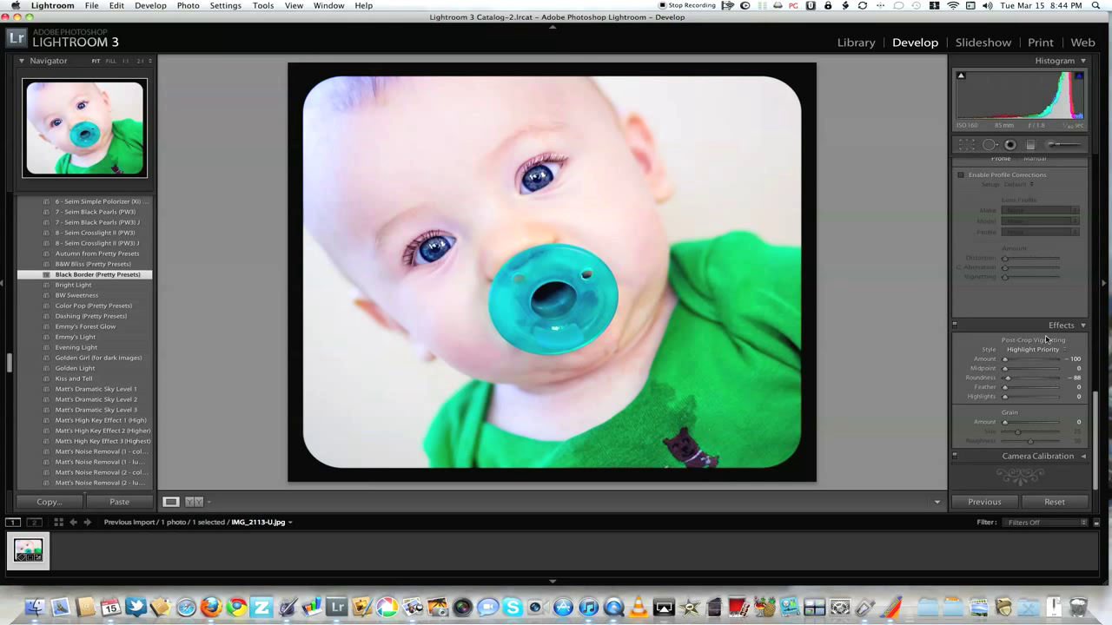
pyautogui.scroll(8, 1047, 339)
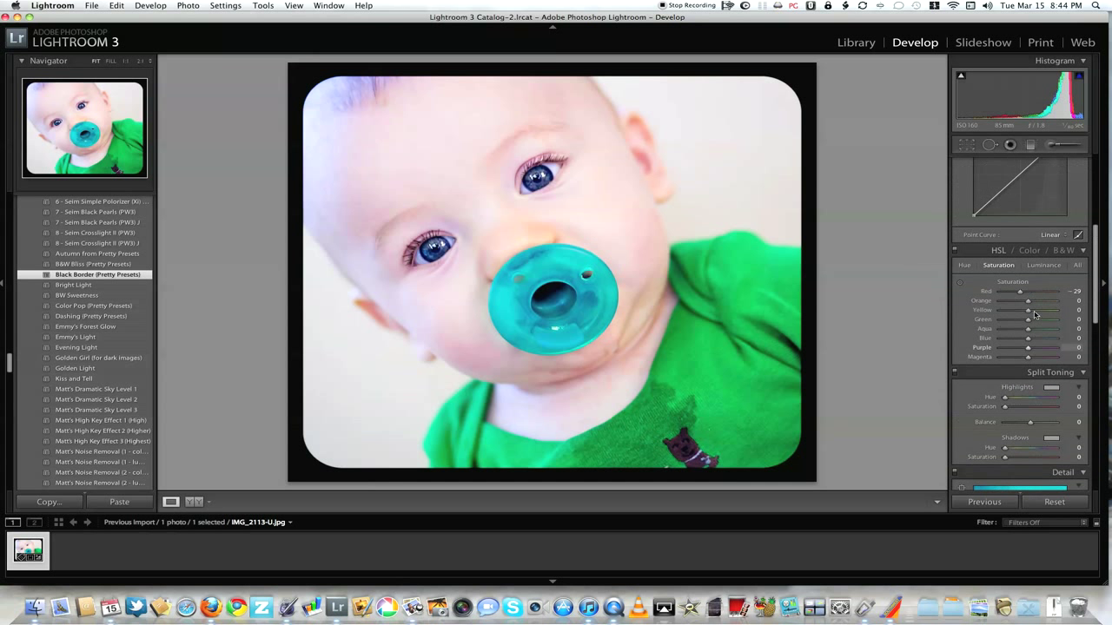
pyautogui.scroll(1, 1034, 314)
pyautogui.moveTo(1020, 299); pyautogui.dragTo(1018, 299)
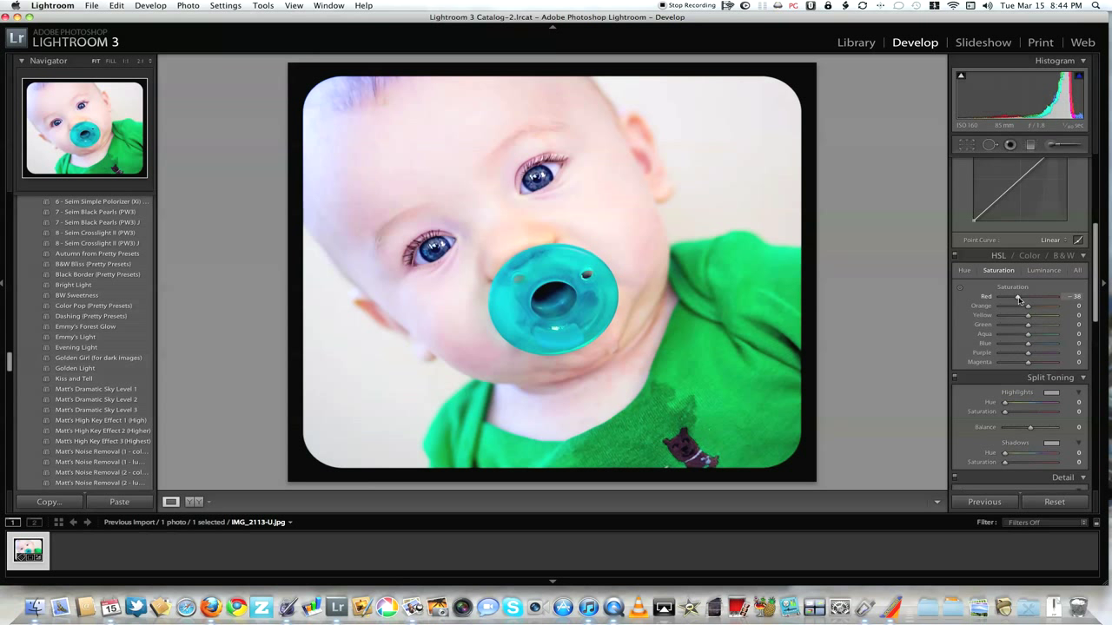
# Step: Drop Red saturation to -44, export a uniquely named JPEG, and show Before/After view
pyautogui.moveTo(1019, 300); pyautogui.dragTo(1015, 300)
pyautogui.press('super+shift+e')
pyautogui.click(764, 355)
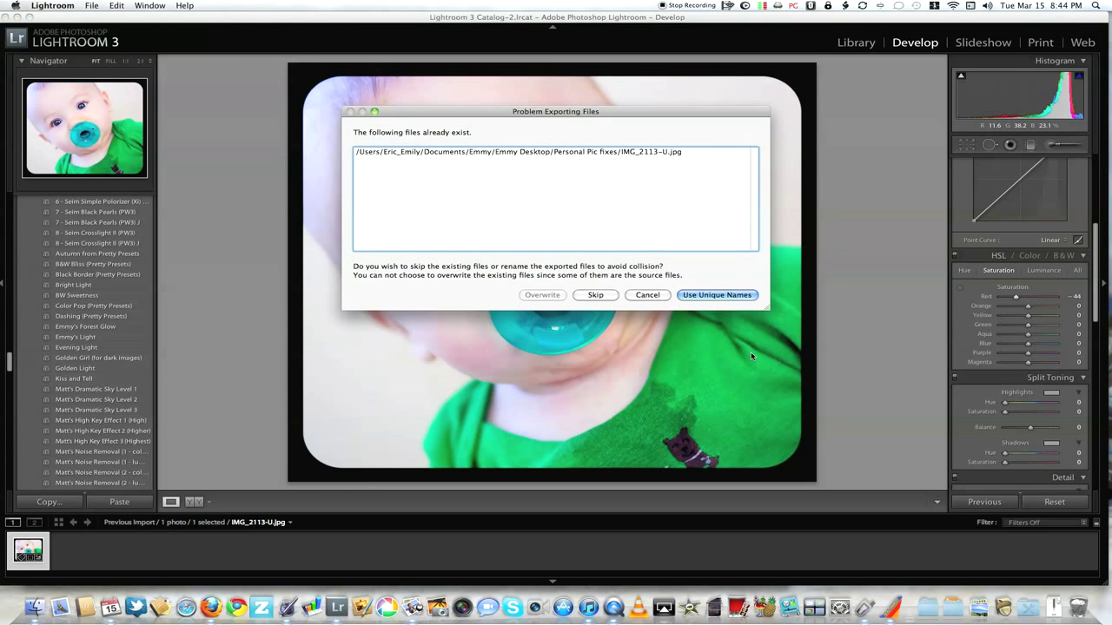
pyautogui.click(707, 296)
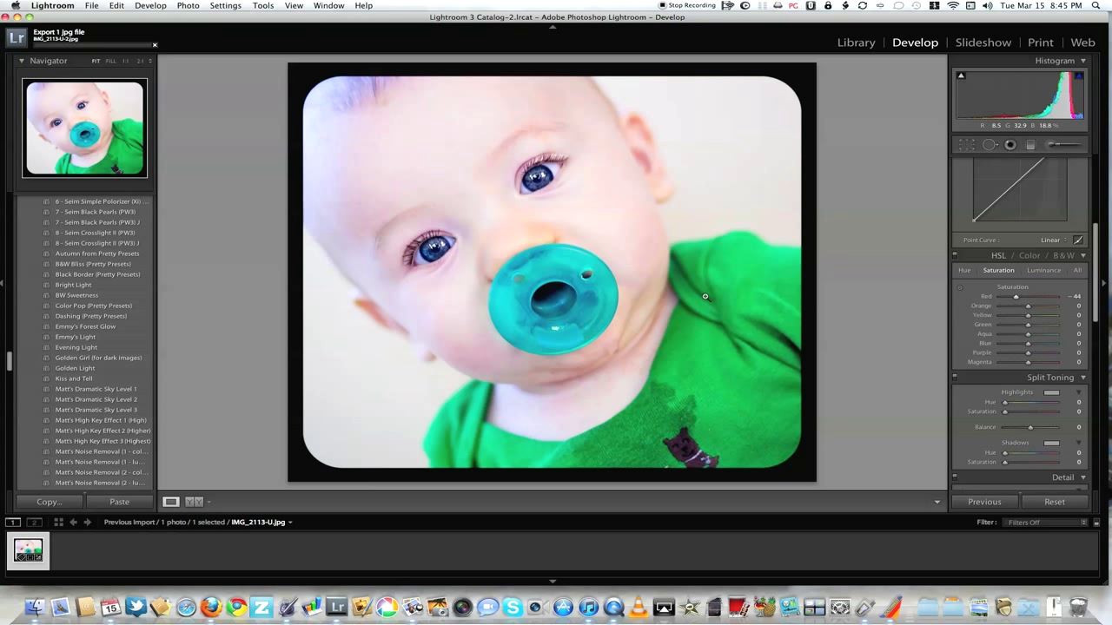
pyautogui.press('y')
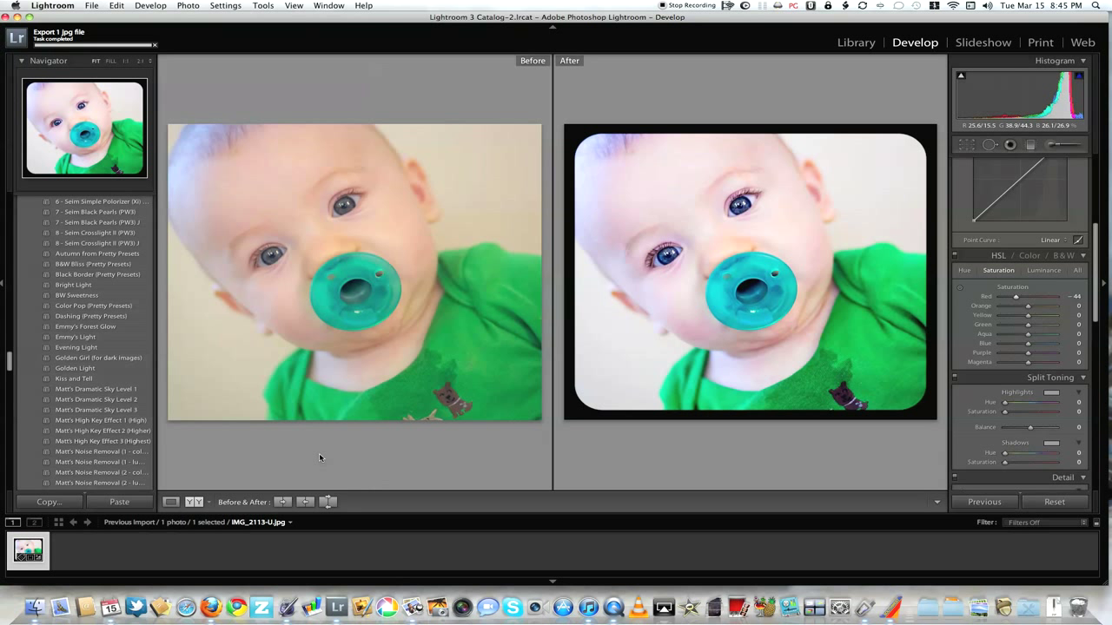